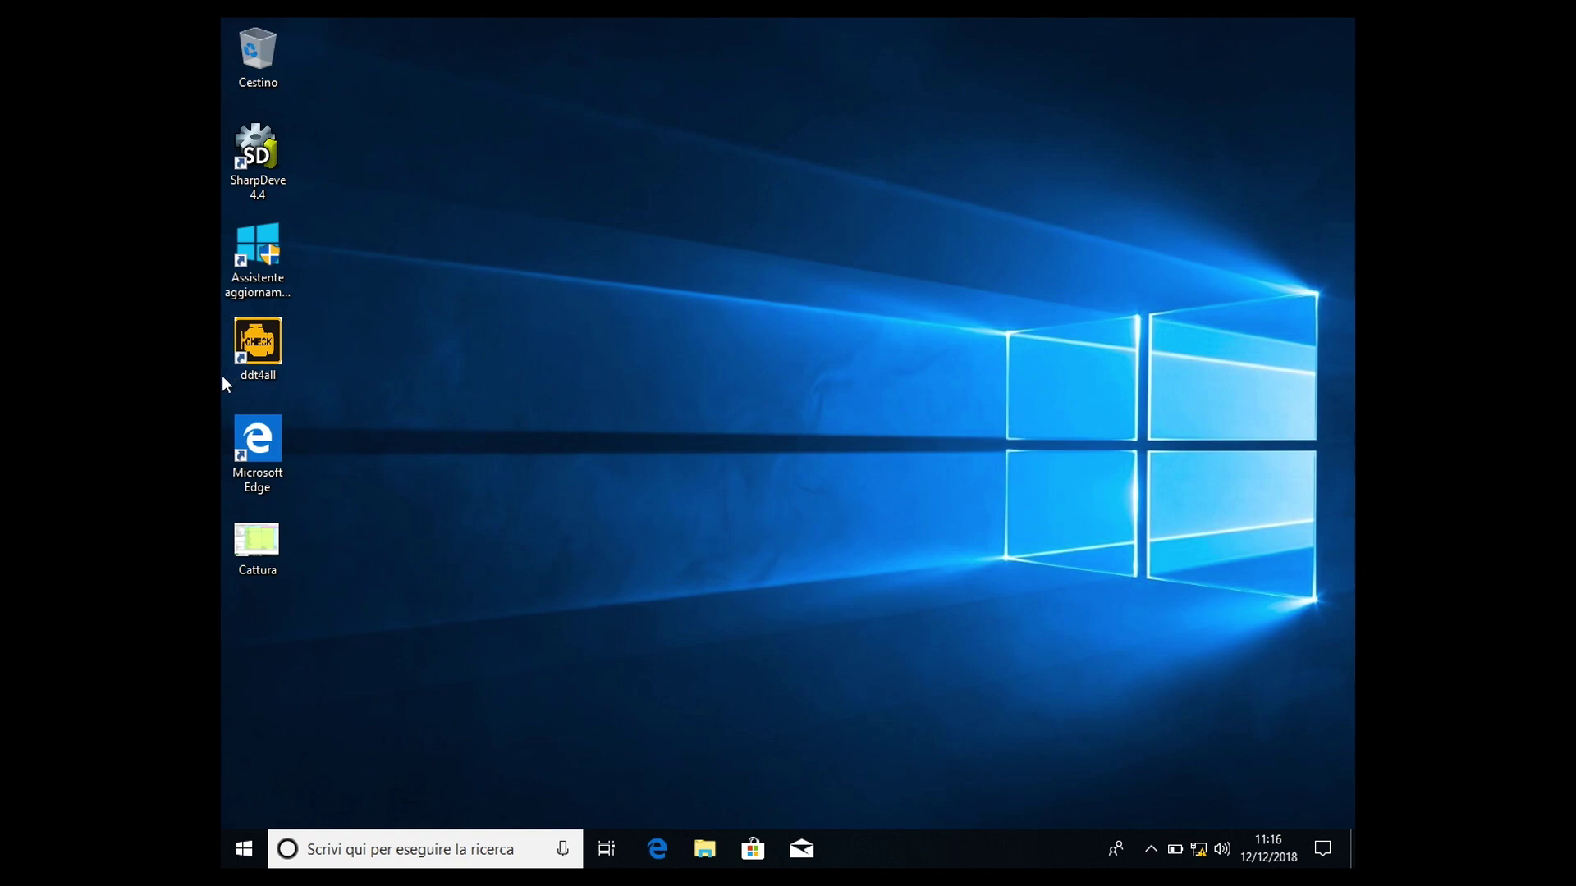
Launch DDT4All and connect to the ELM adapter over Wi-Fi, accepting the risk disclaimer.
double_click(257, 345)
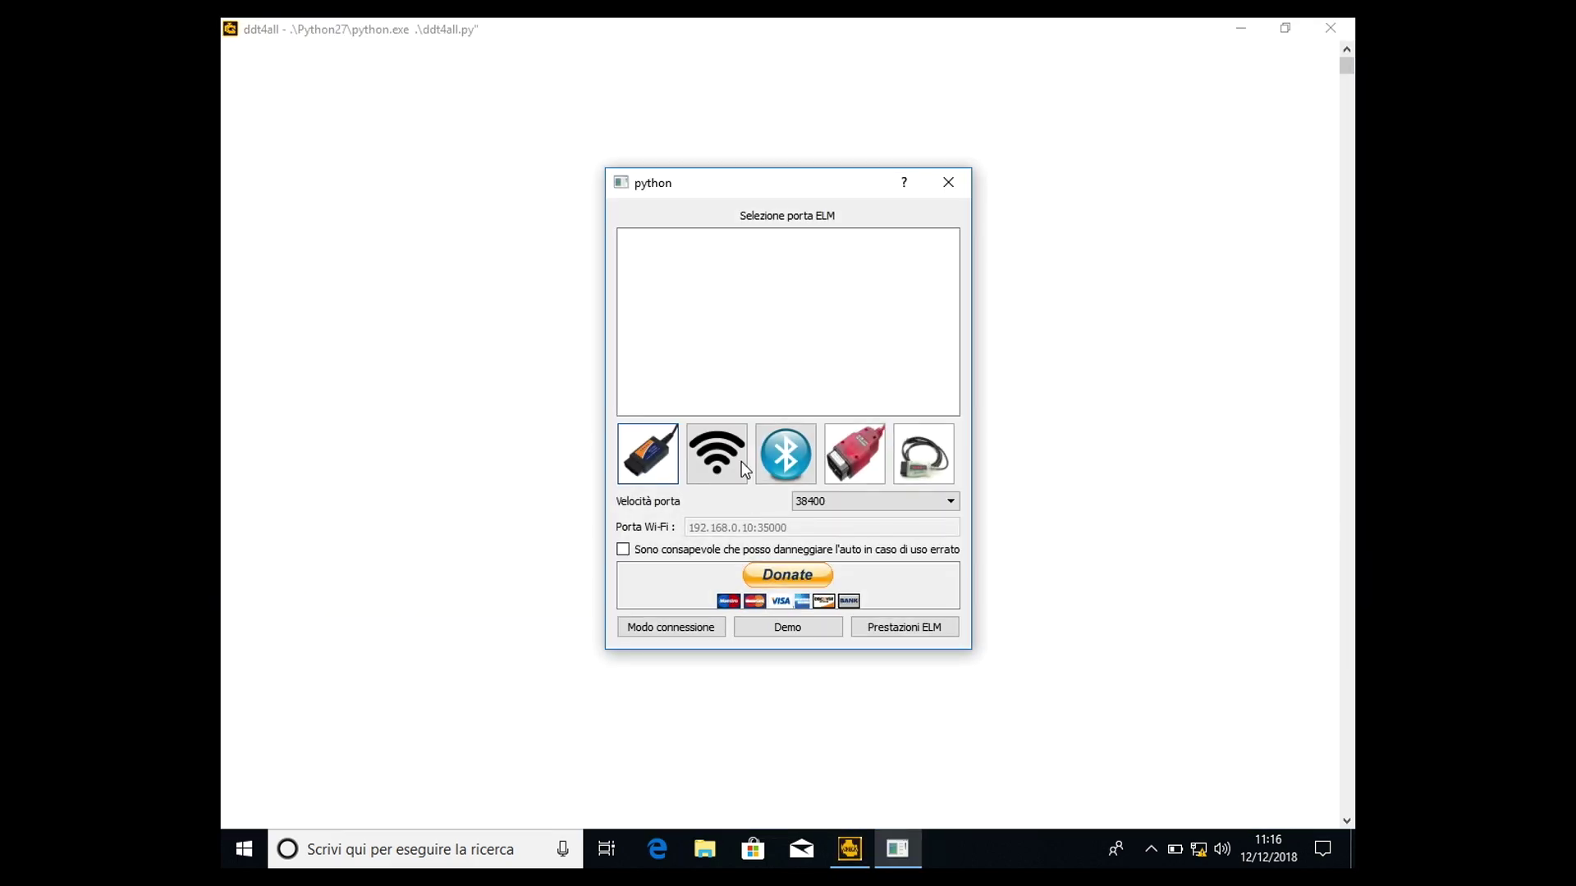
click(740, 453)
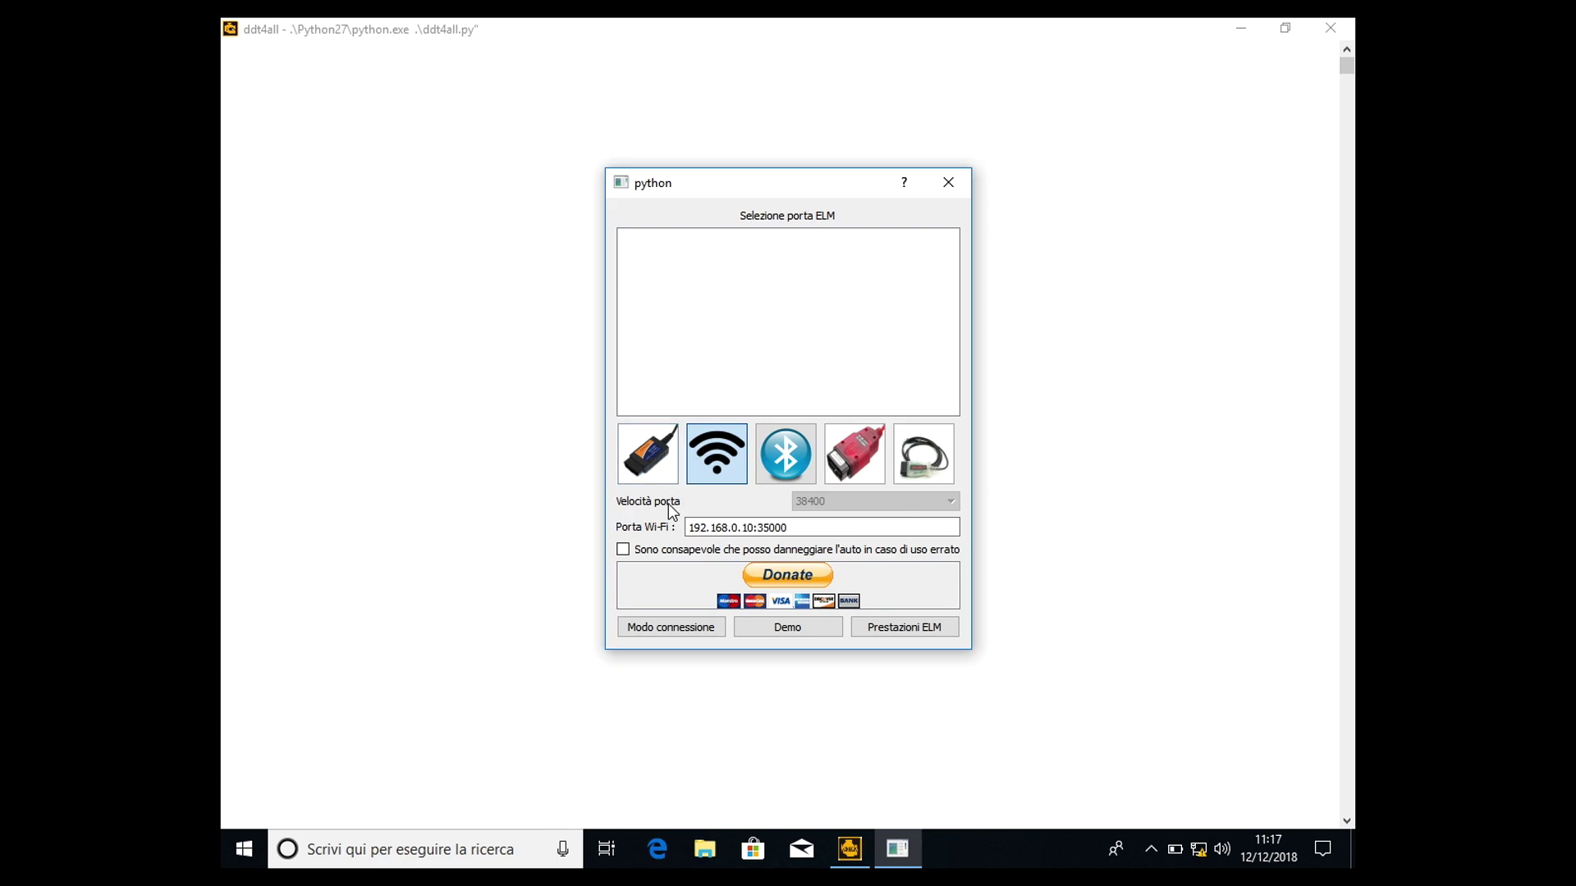
click(623, 550)
click(708, 631)
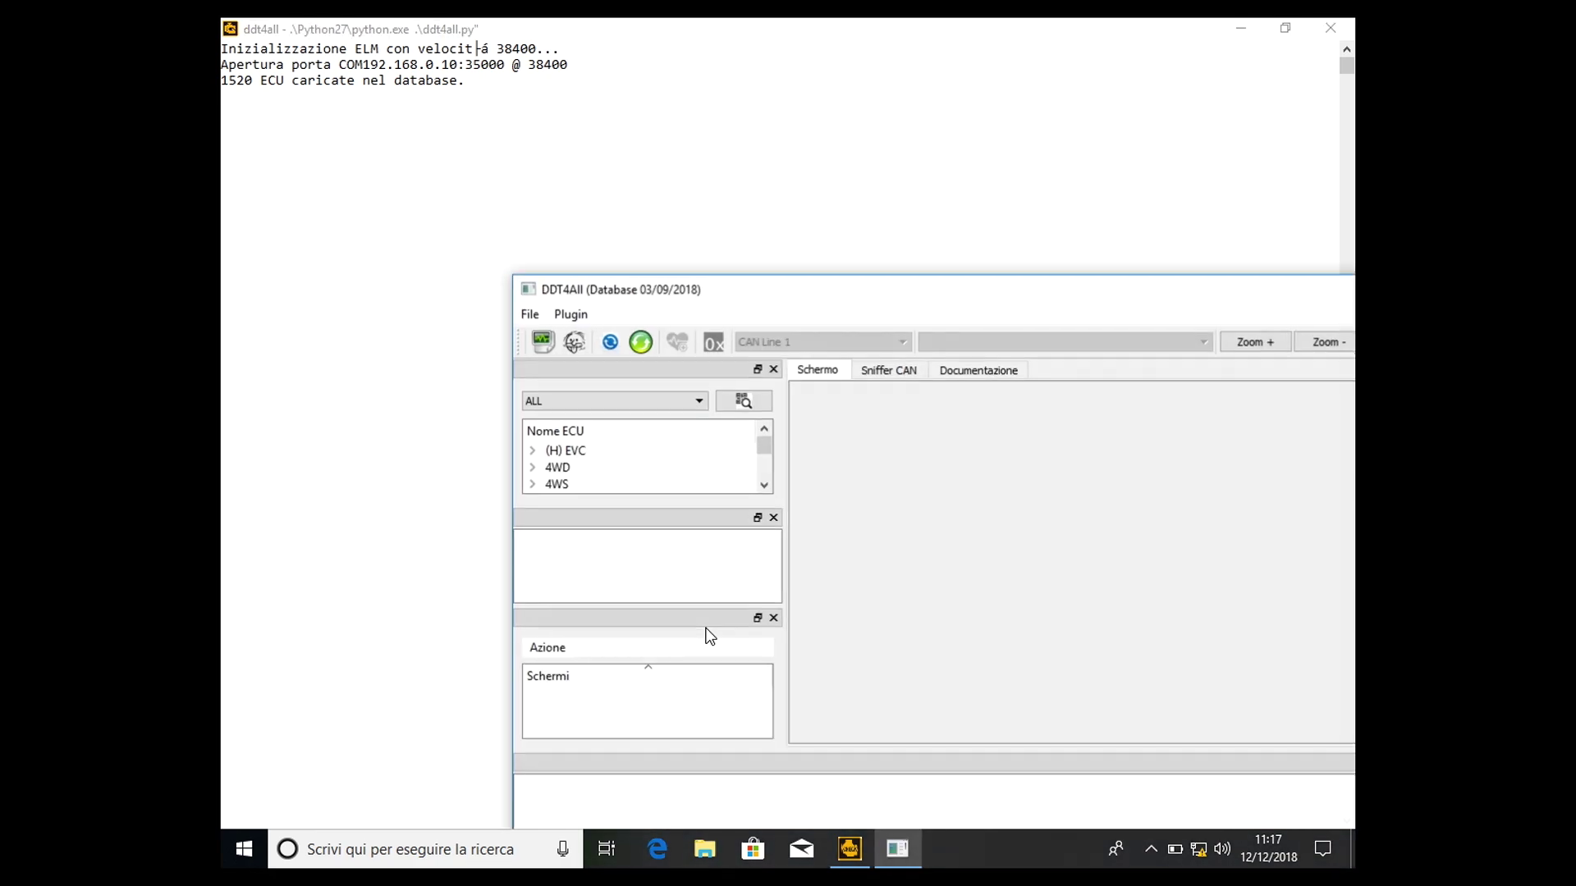
Maximize the DDT4All window and choose XFB - MEGANE IV in the vehicle list.
double_click(1205, 284)
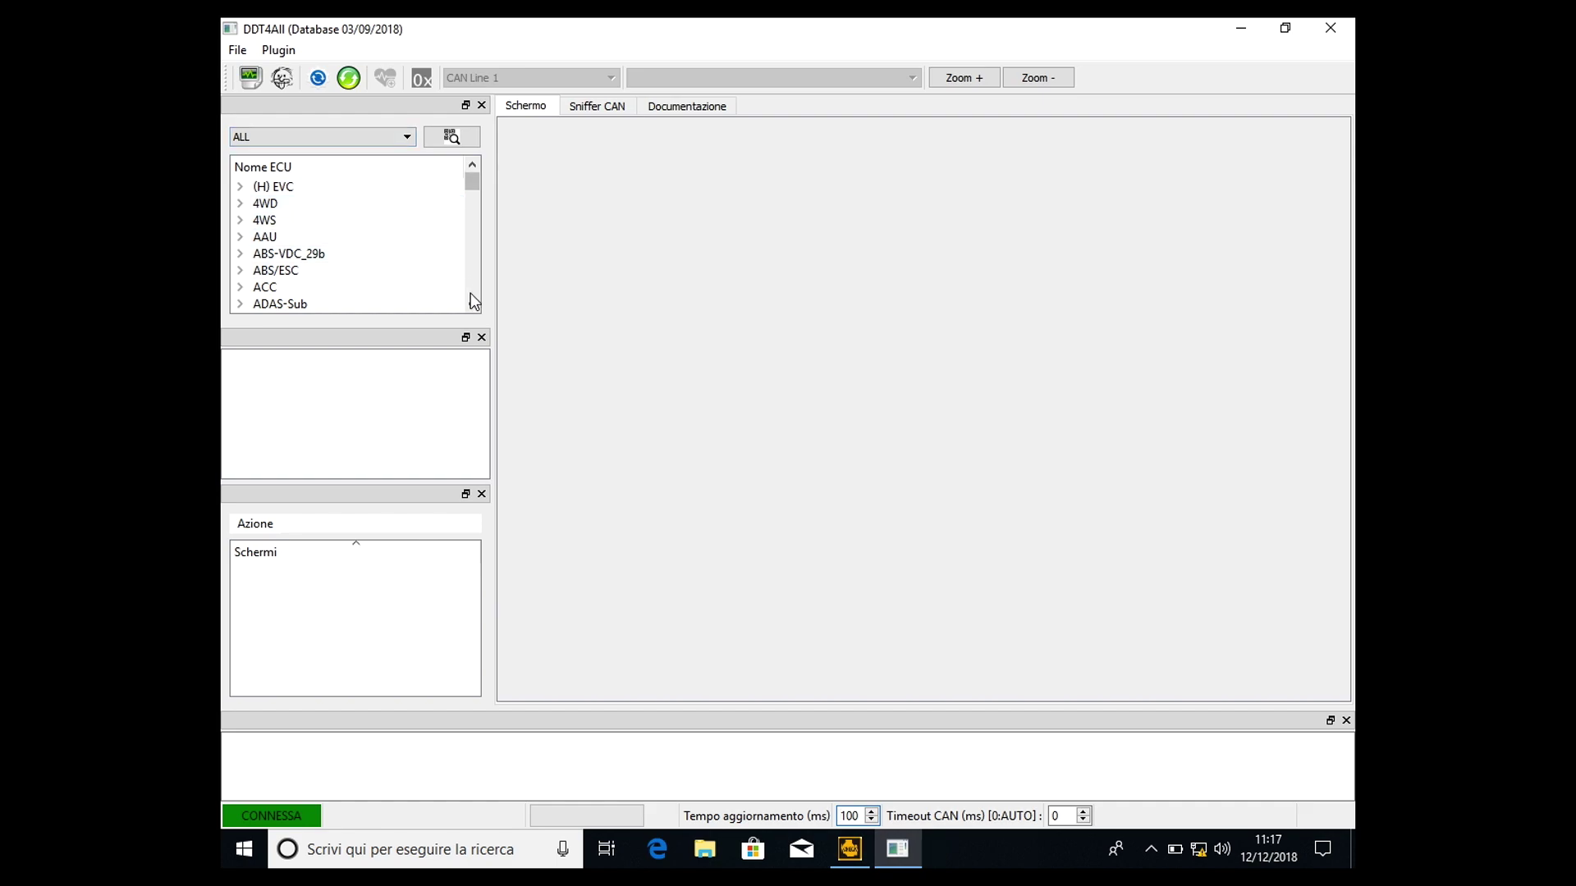
click(399, 136)
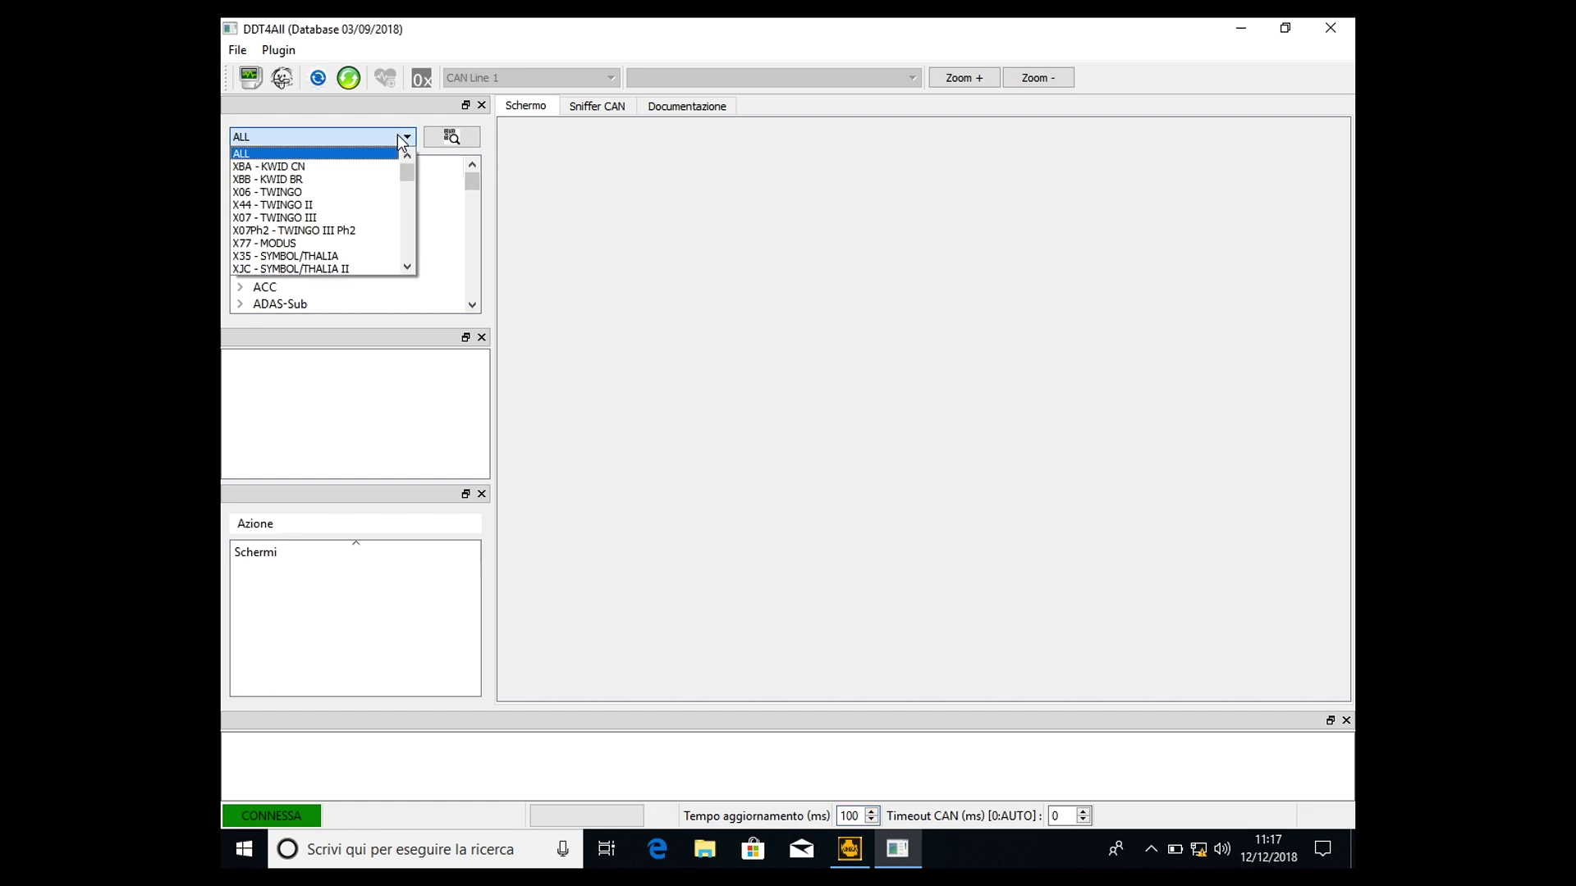
scroll(407, 259, down, 10)
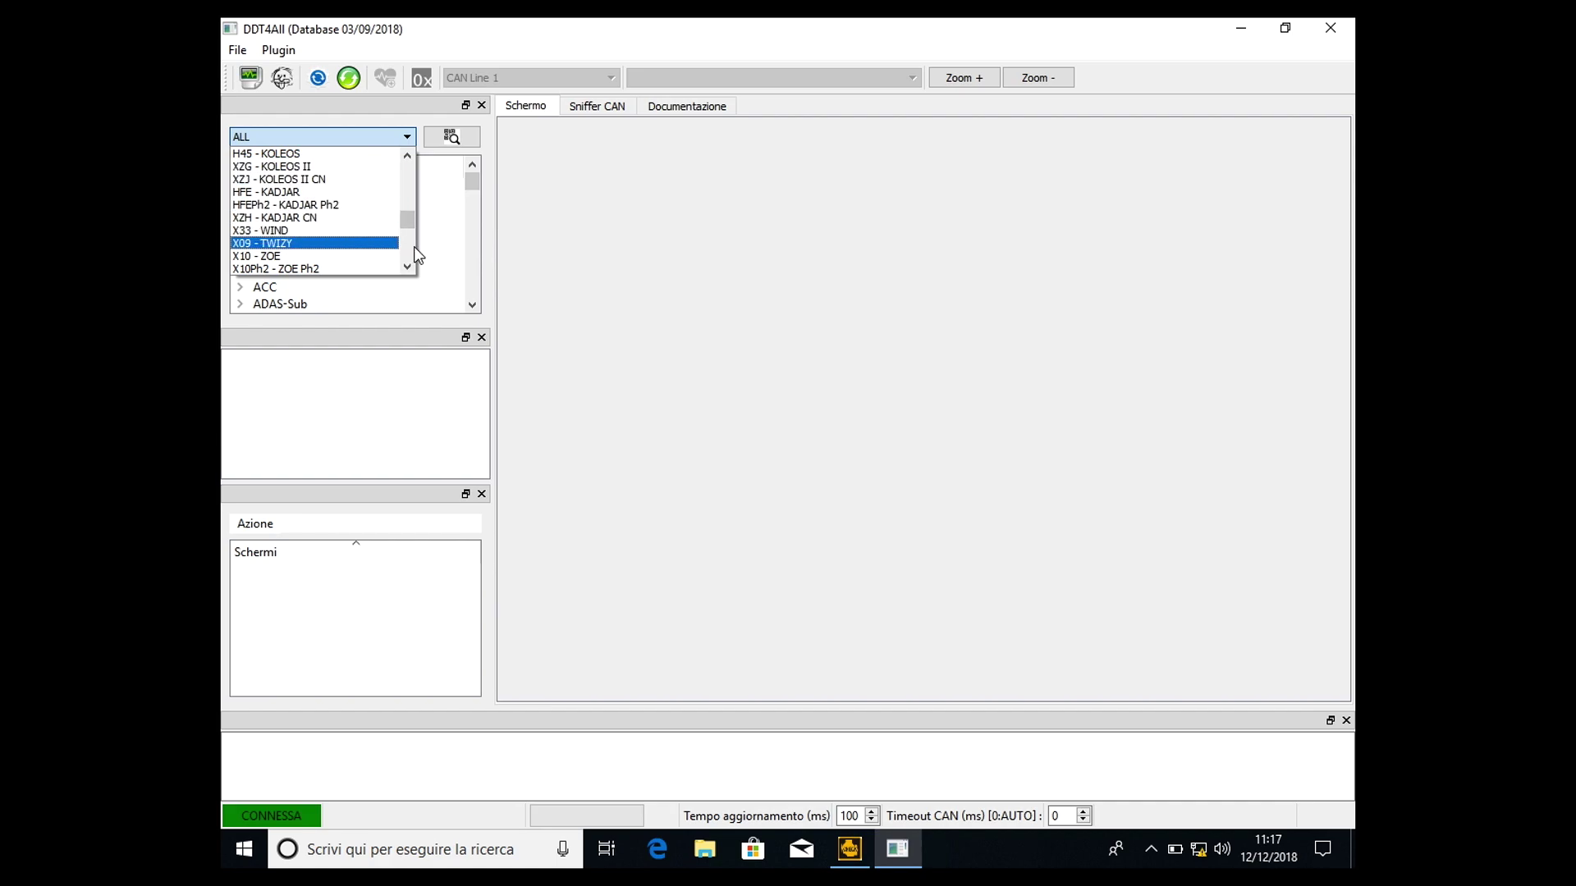
click(407, 156)
click(408, 156)
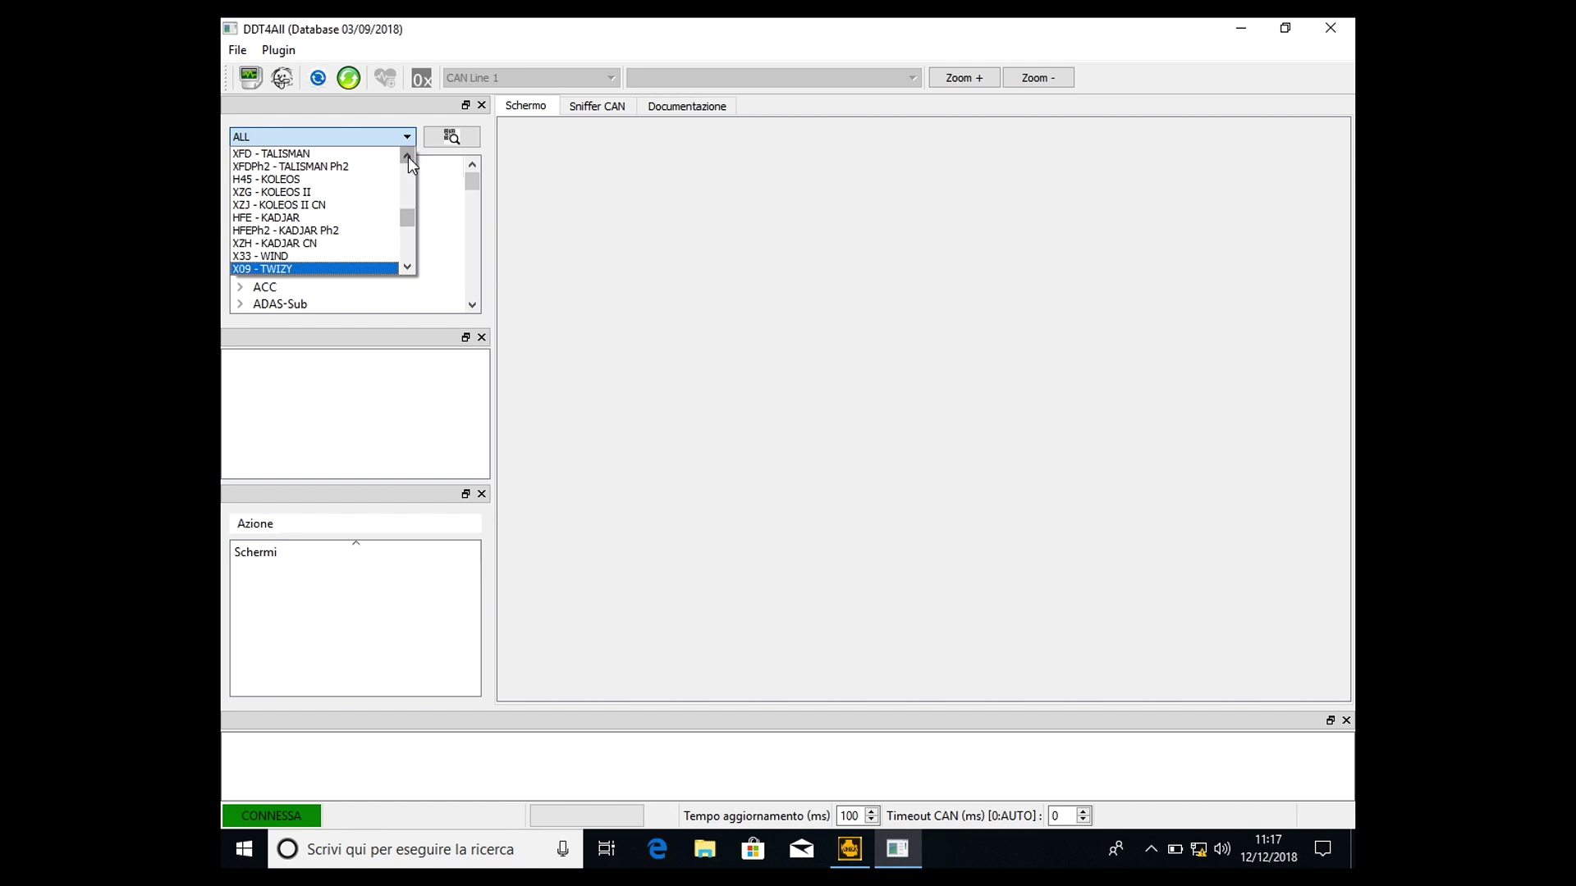
click(407, 156)
click(407, 156)
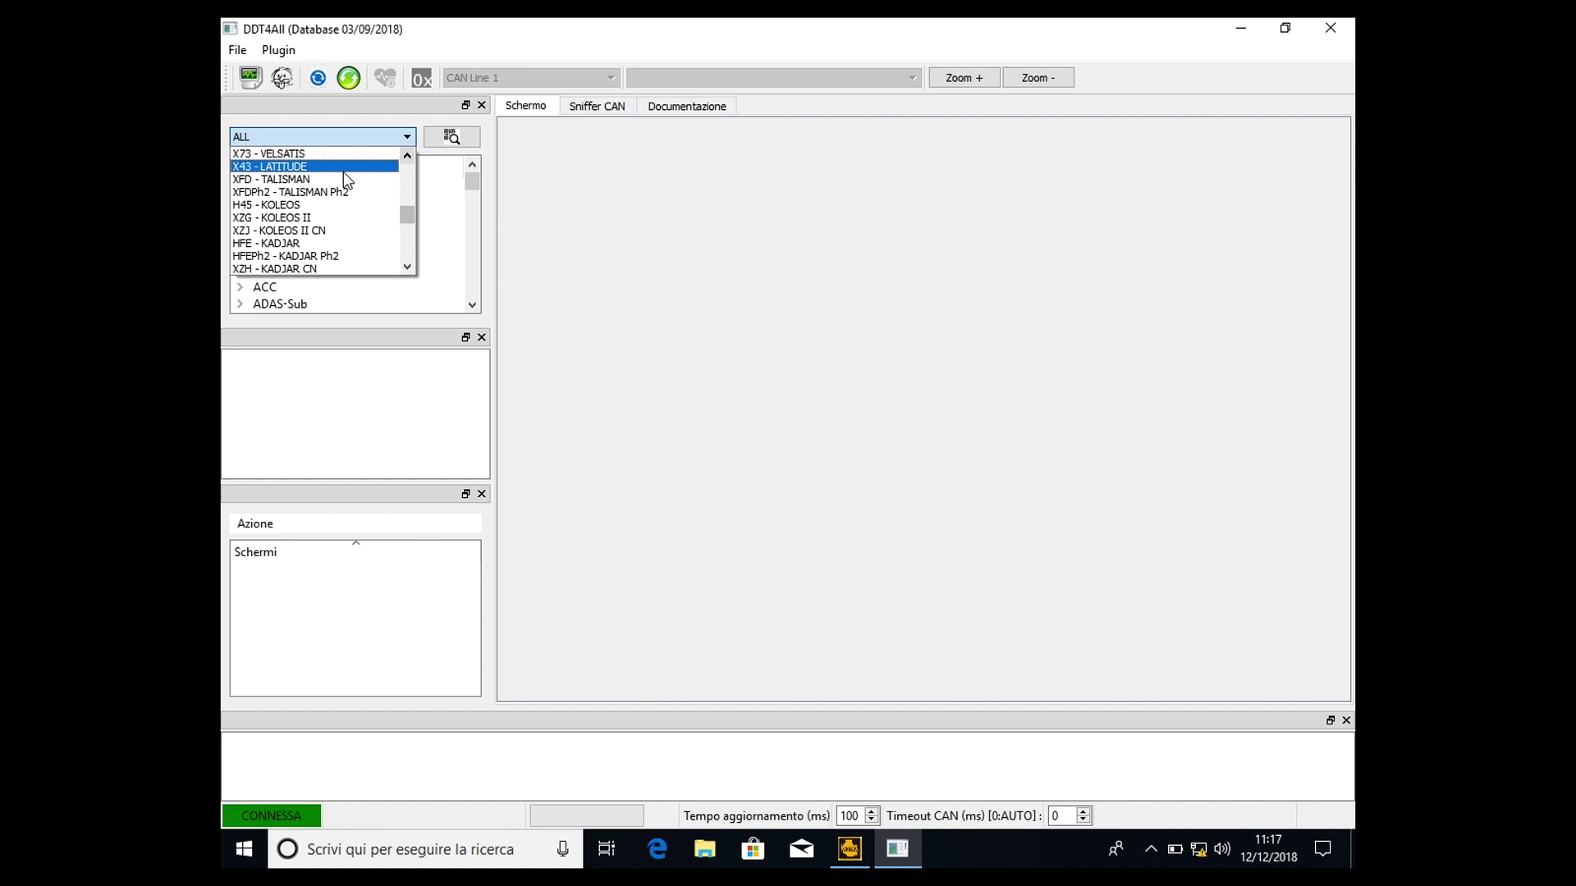
click(407, 153)
click(408, 152)
click(407, 153)
click(407, 153)
click(407, 152)
click(407, 153)
click(407, 153)
click(407, 153)
click(407, 152)
click(407, 153)
click(407, 152)
click(408, 153)
click(407, 153)
click(407, 153)
click(407, 153)
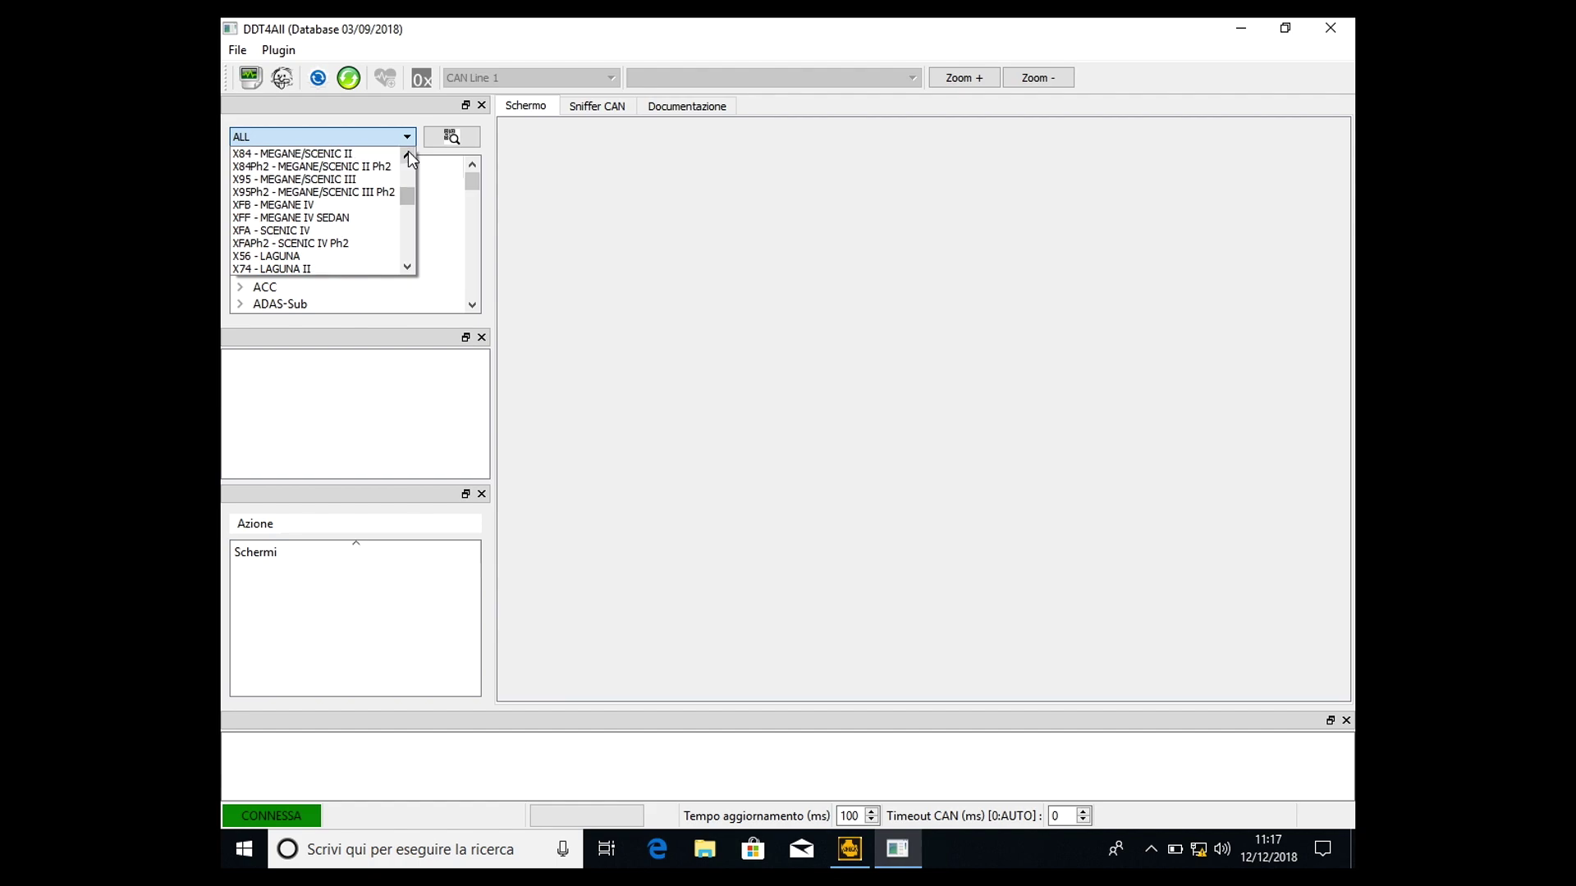
click(344, 206)
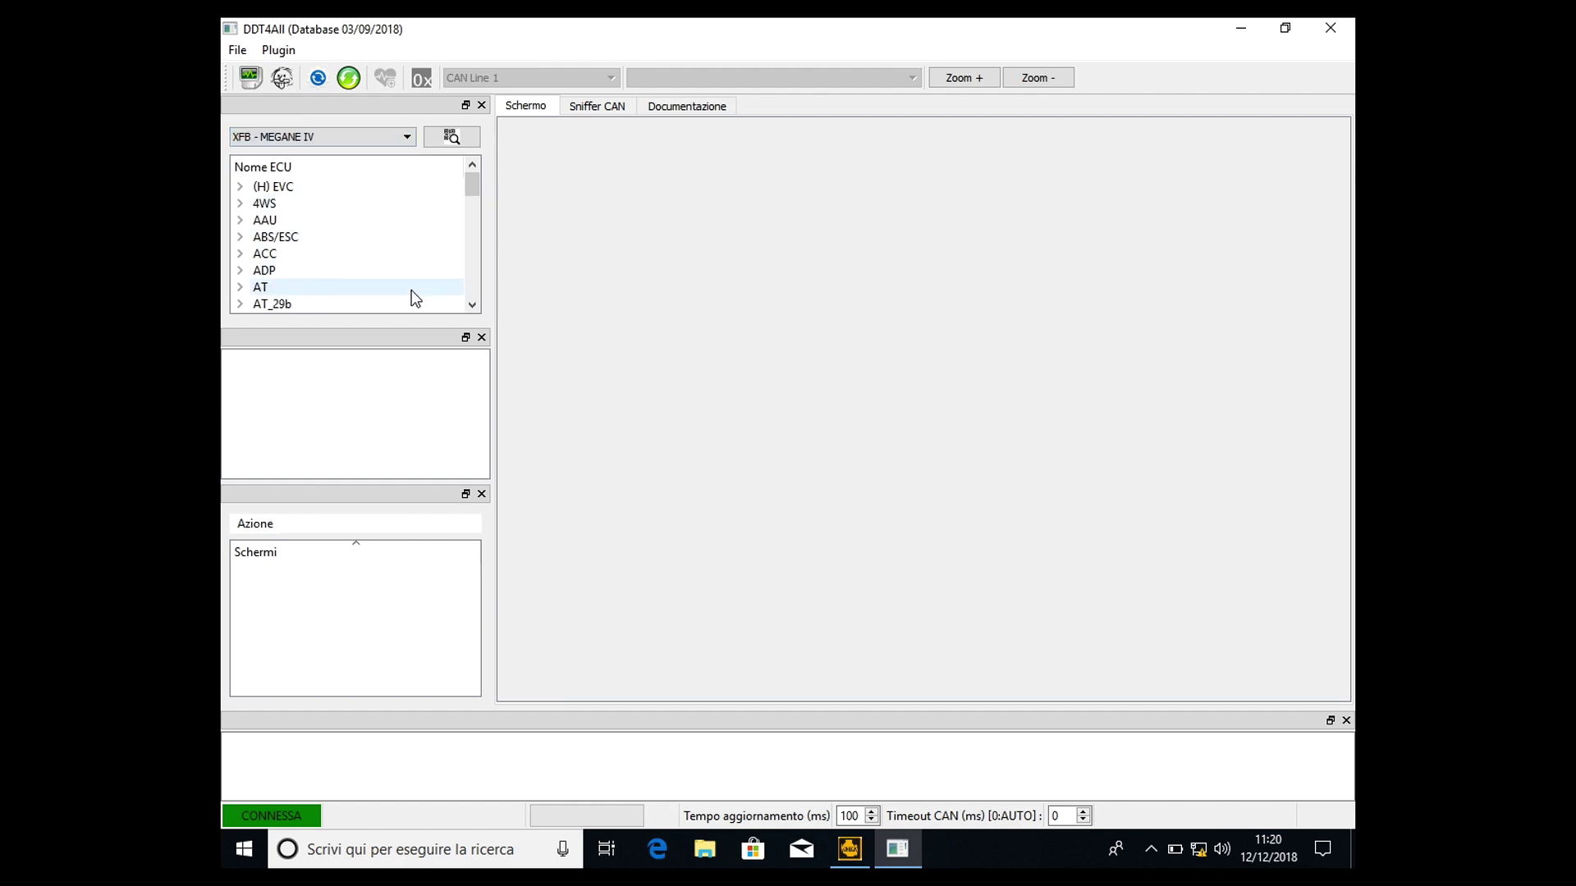
Expand the UPC-EMM ECU and select its USM_CMF1_Sailing_B4 version.
click(473, 306)
click(472, 305)
drag(473, 305, 473, 306)
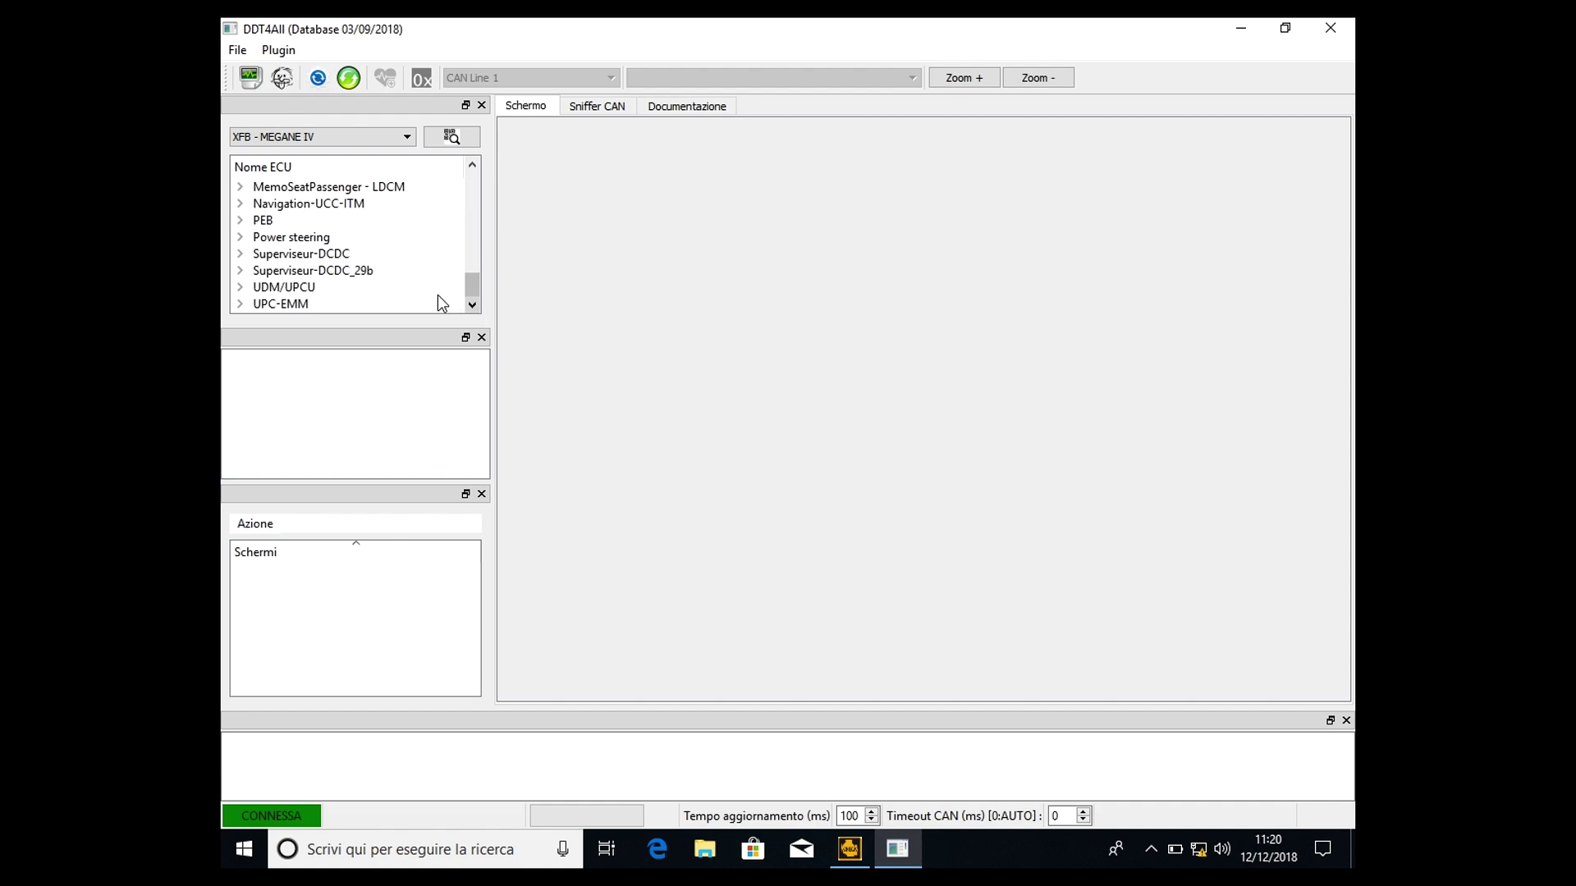
double_click(392, 308)
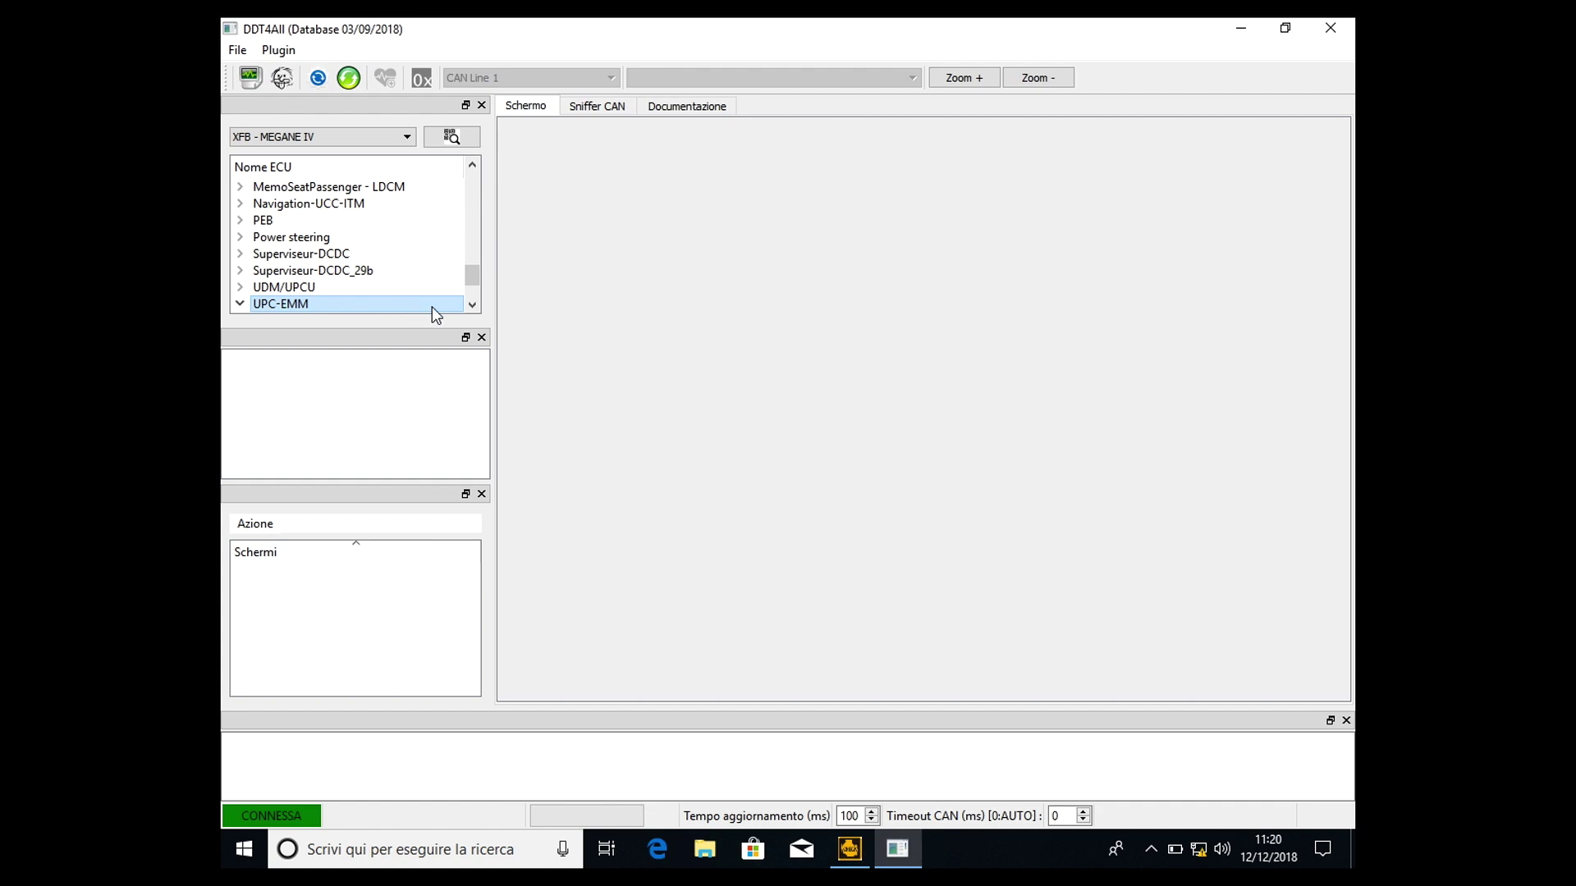
drag(466, 304, 465, 304)
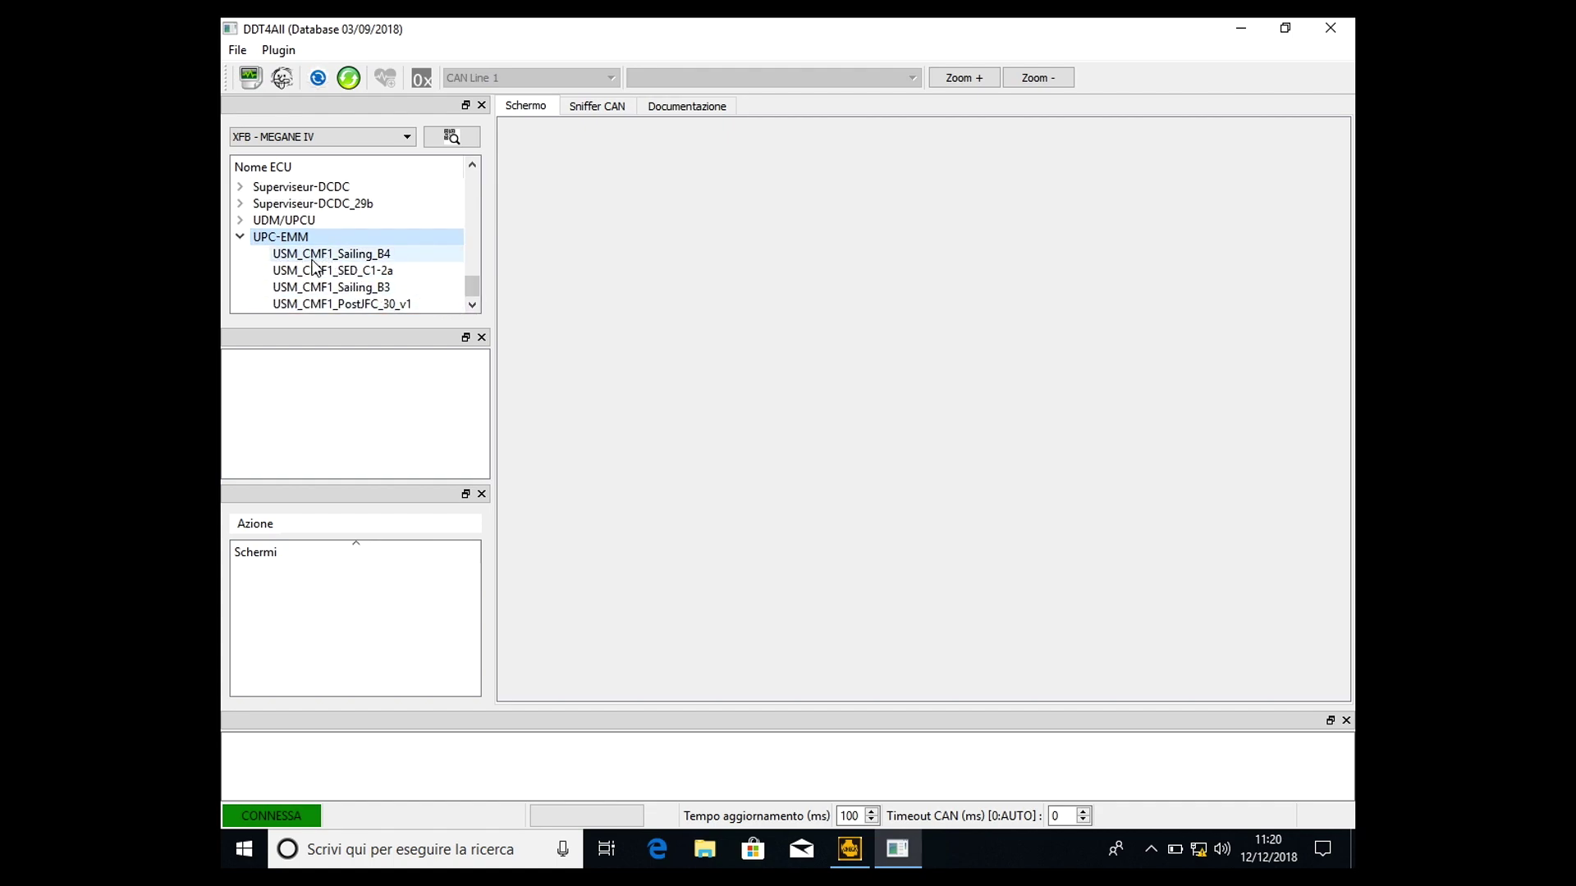
click(343, 254)
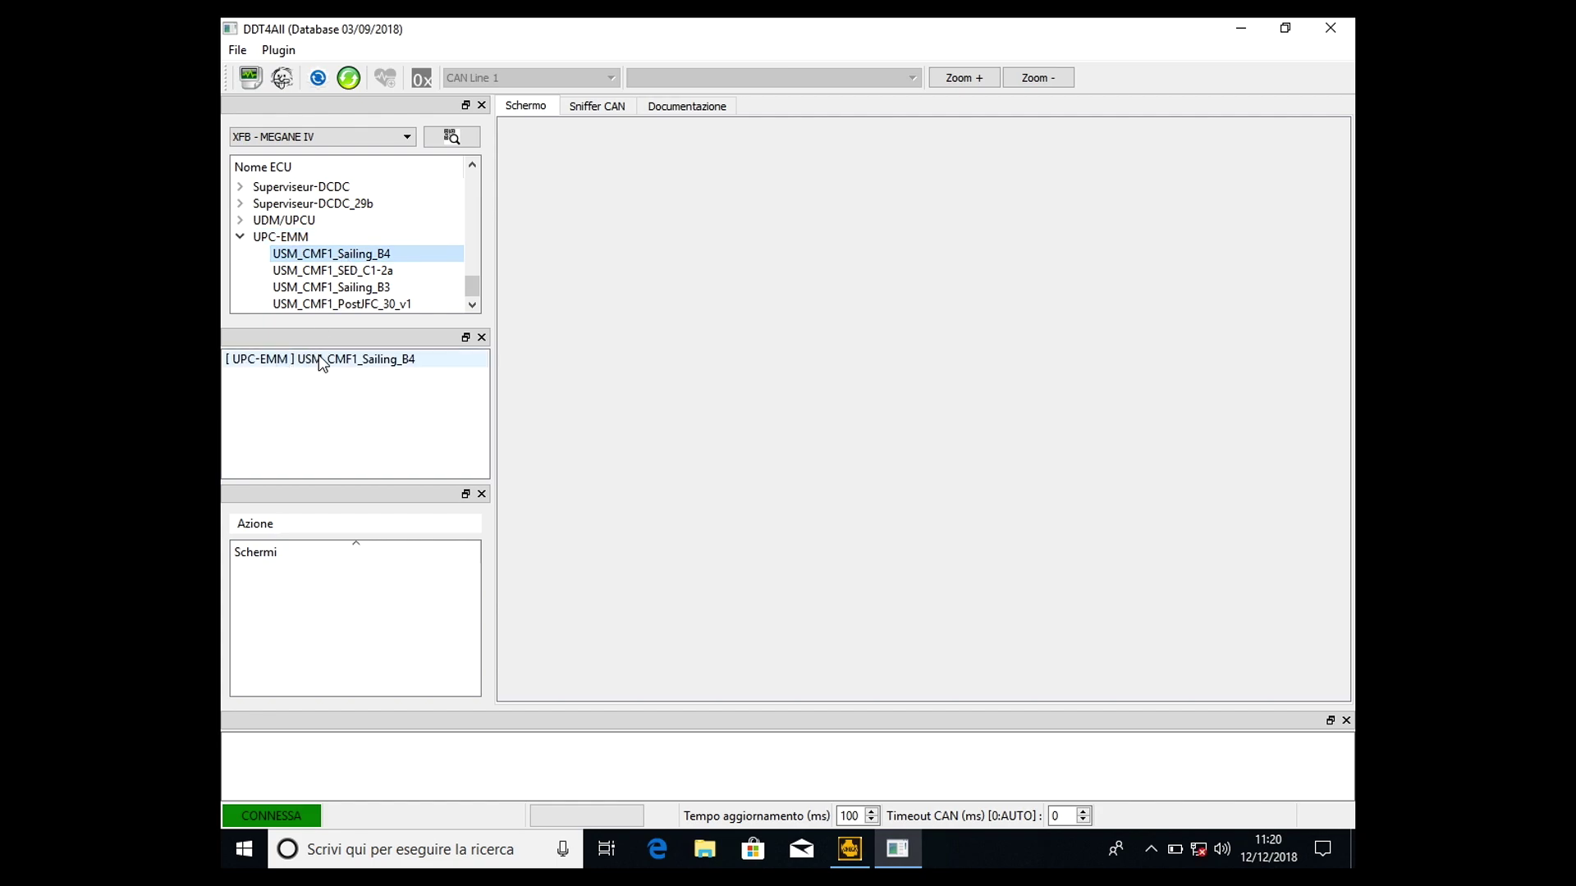
Connect to USM_CMF1_Sailing_B4 and open the BatteryGauge - Configuration screen.
click(355, 357)
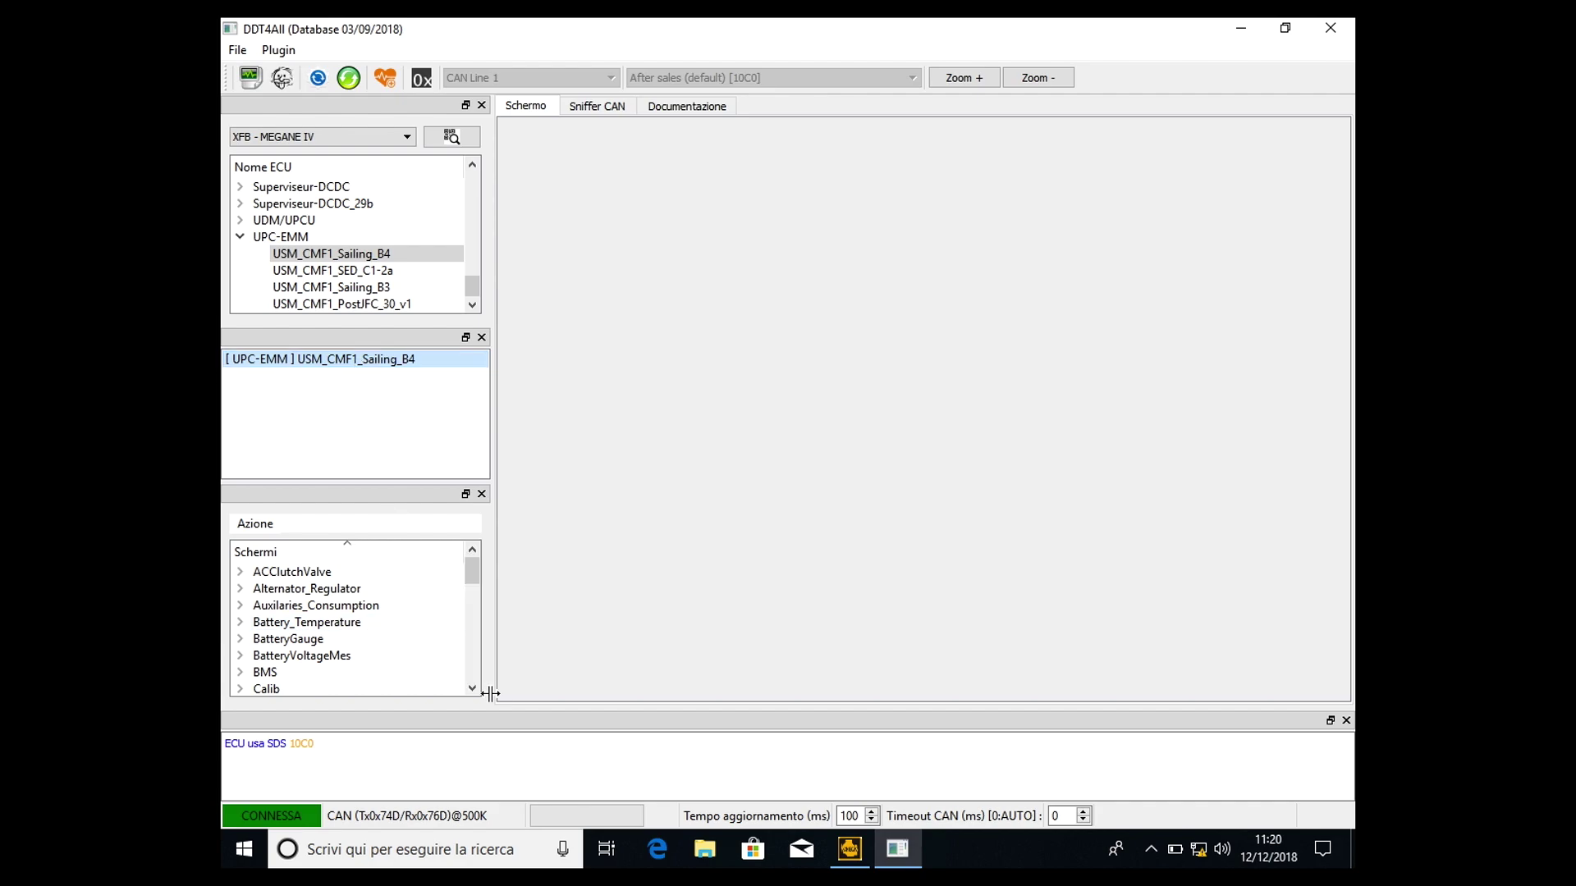
click(473, 689)
click(472, 690)
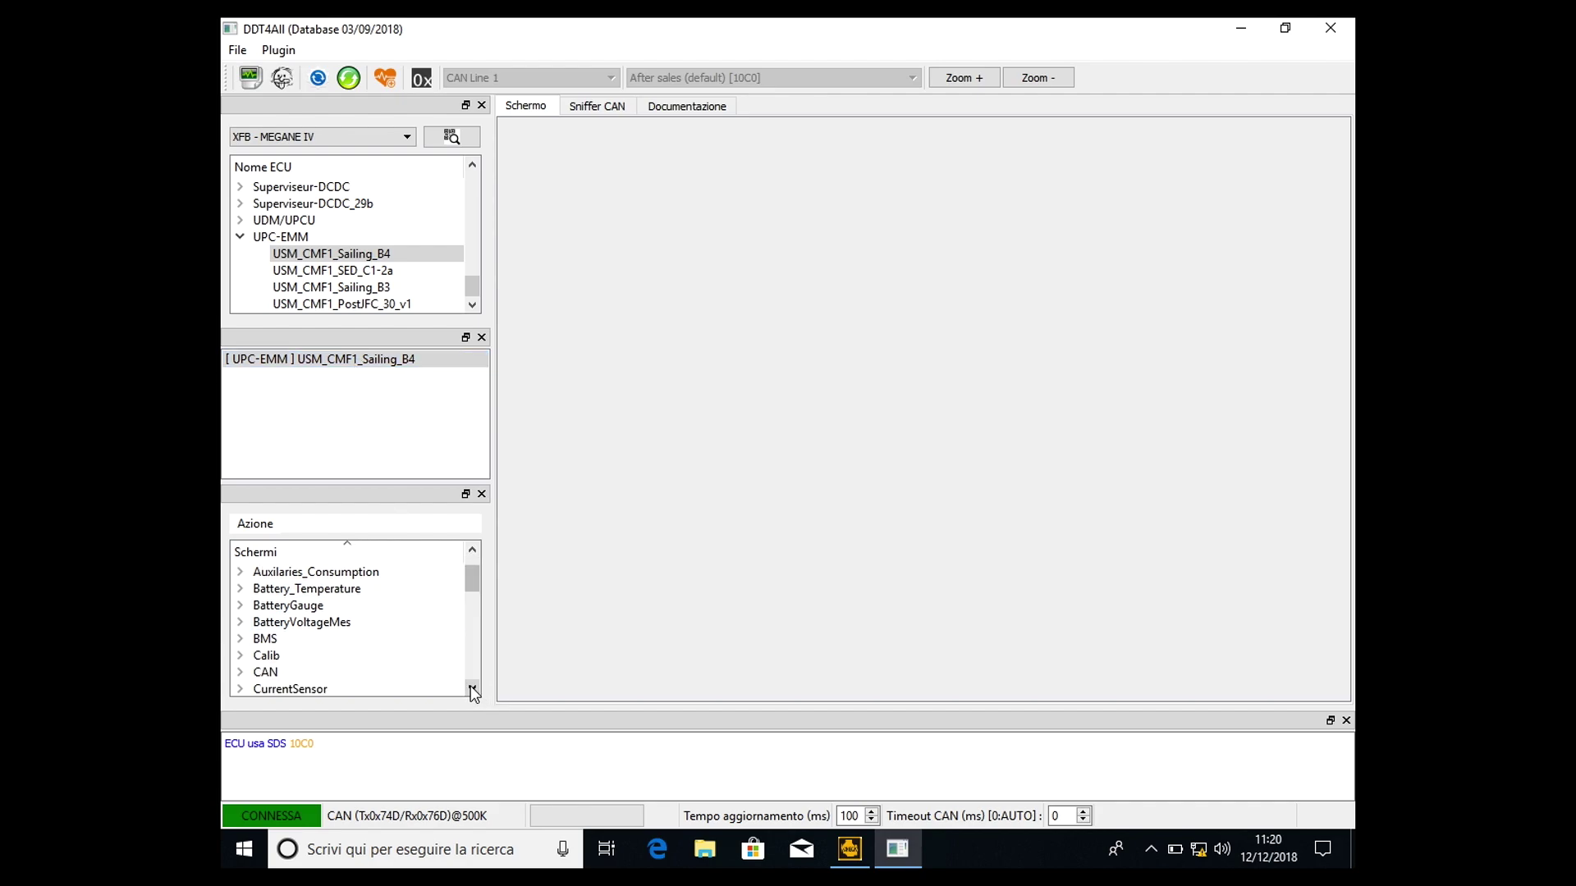
double_click(300, 608)
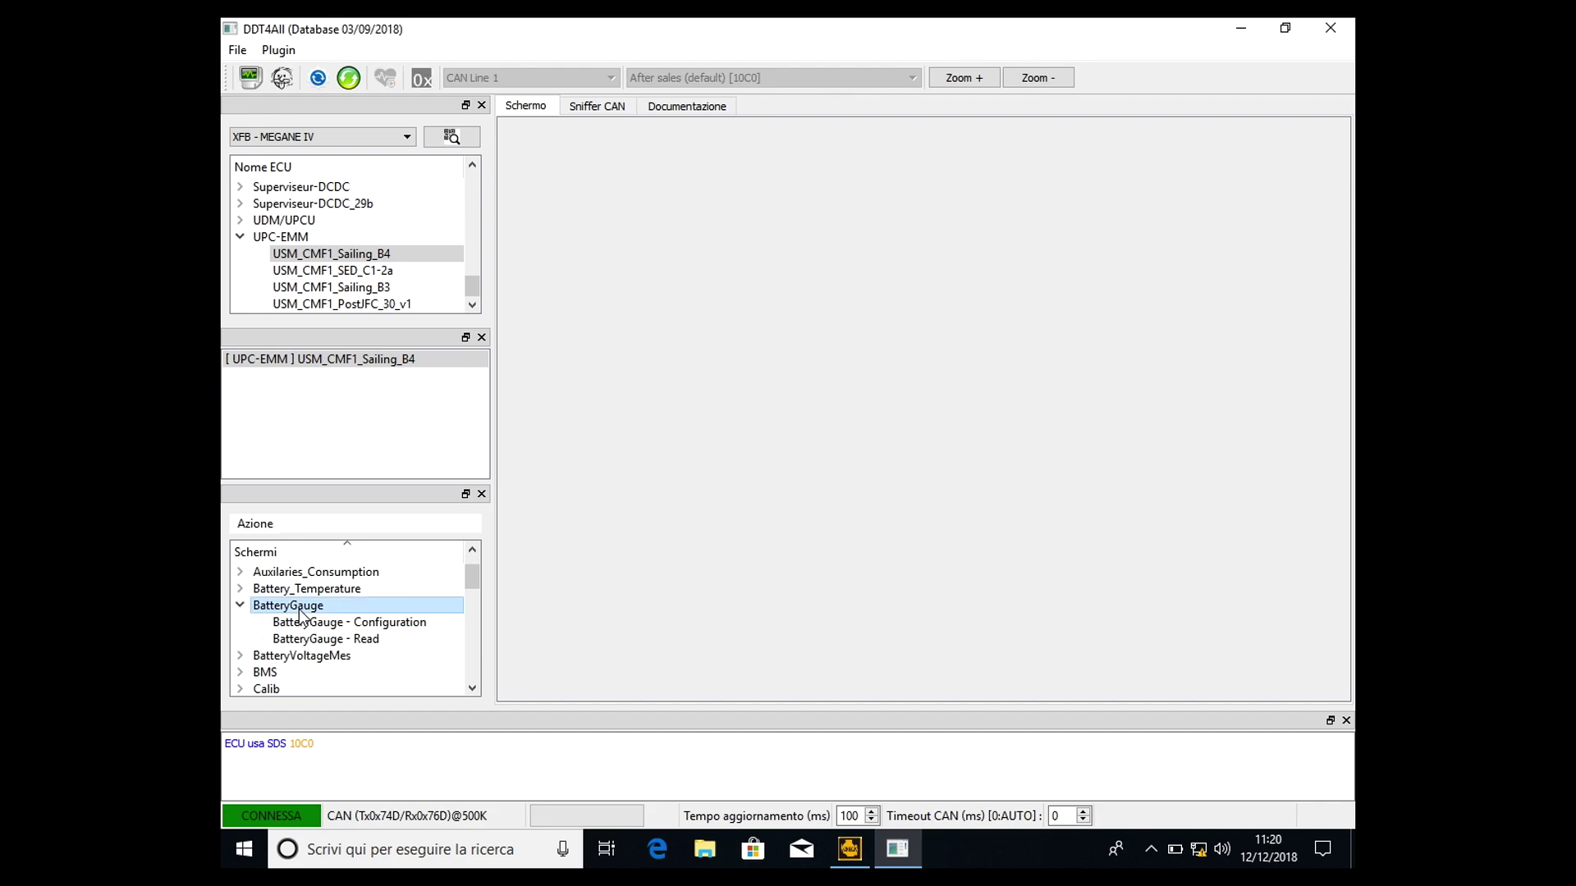
click(354, 630)
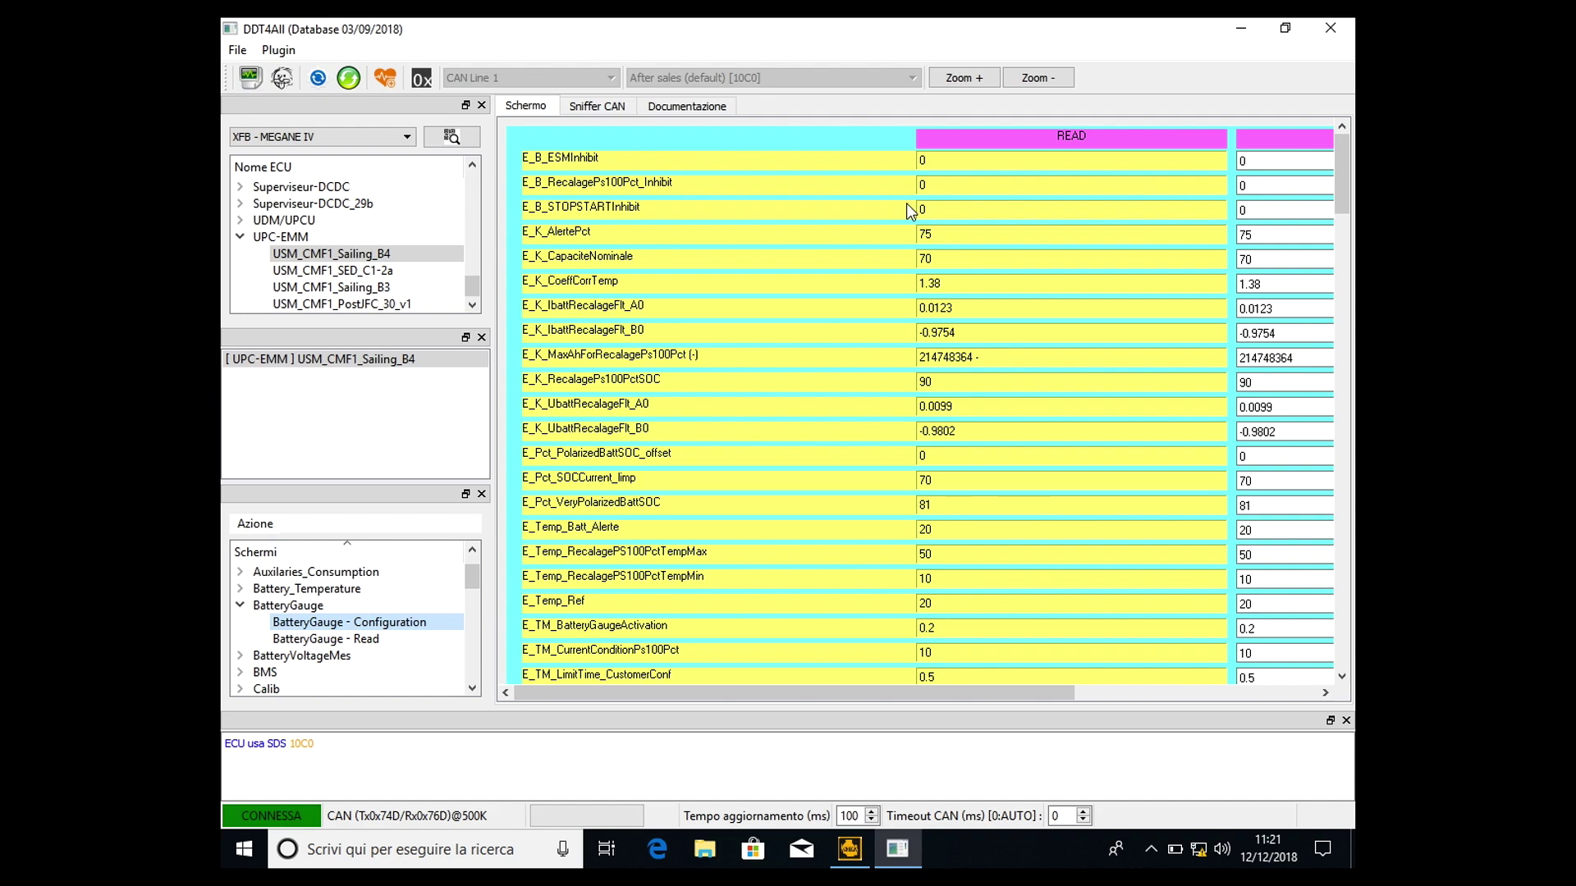
Enable expert mode and write the value 1 to E_B_STOPSTARTInhibit.
click(1249, 211)
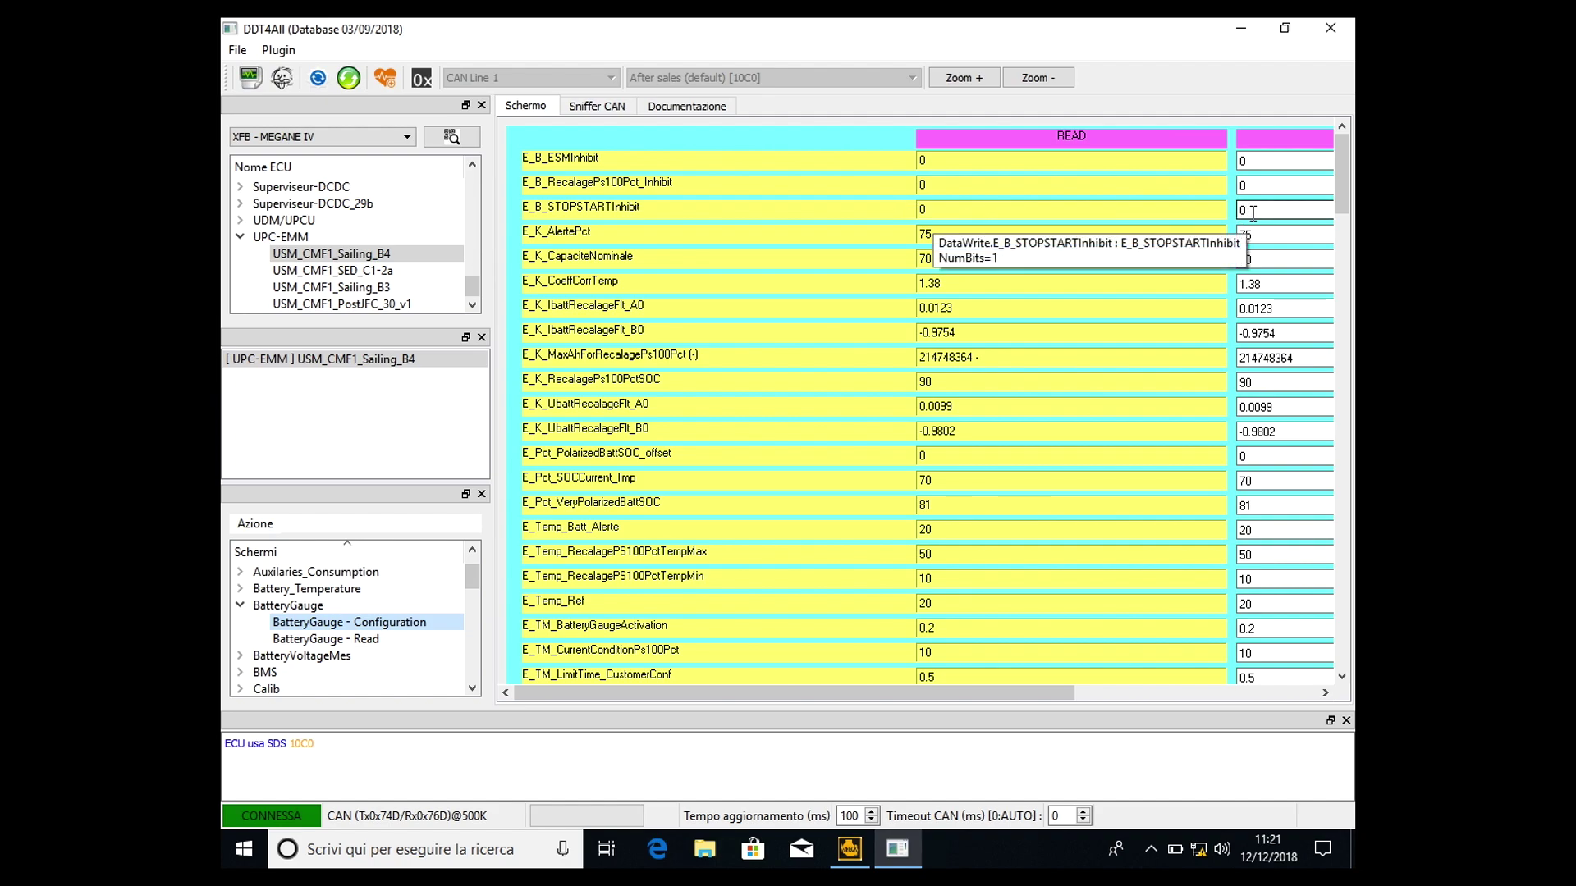
click(1252, 212)
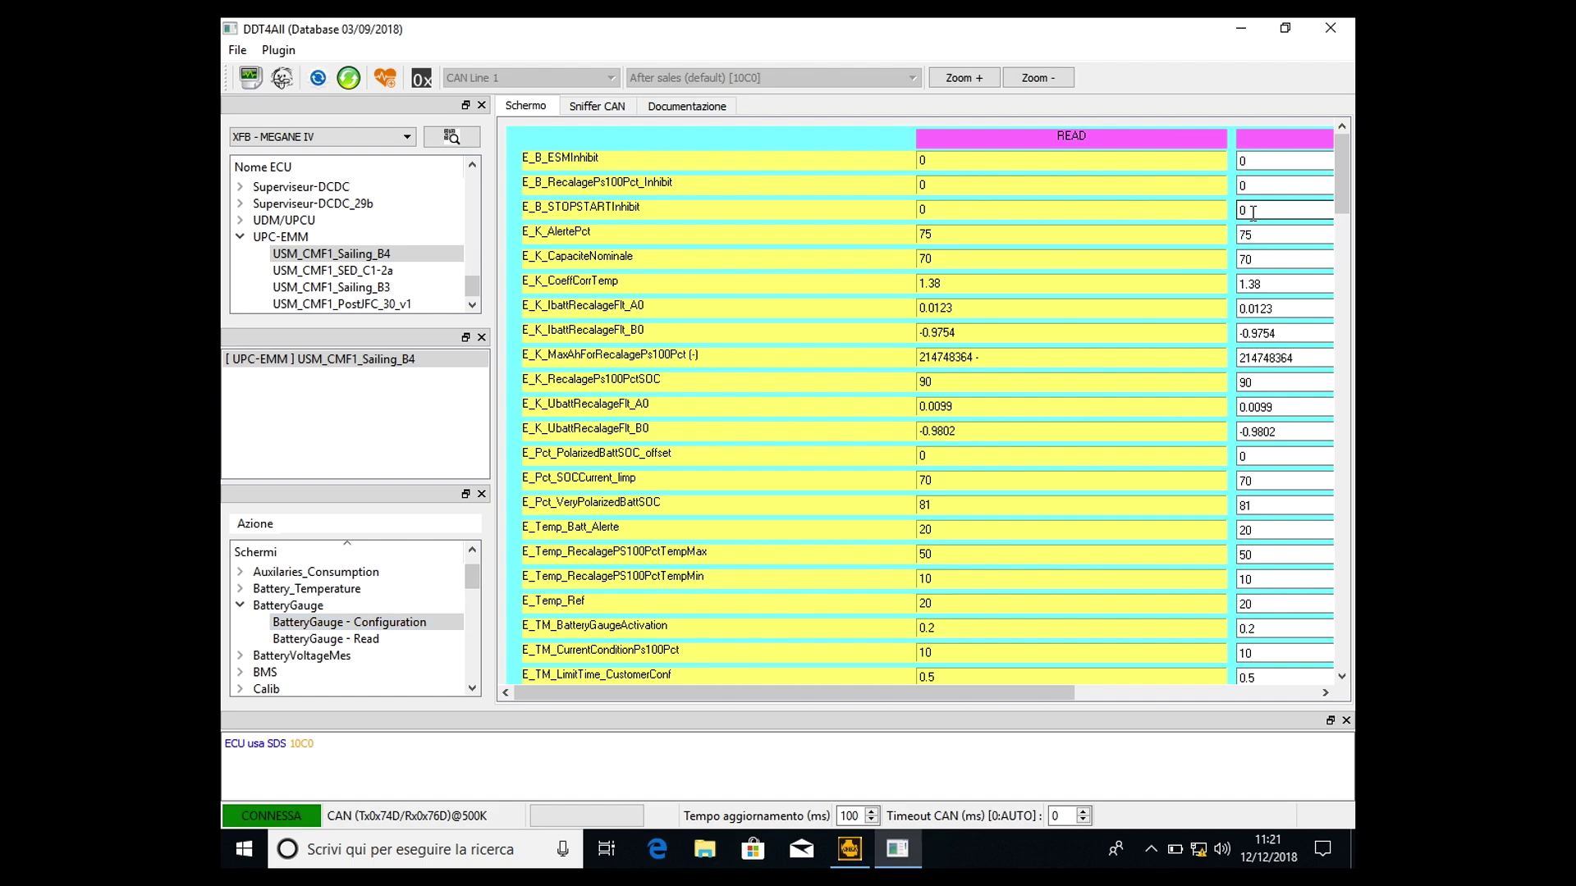
click(292, 73)
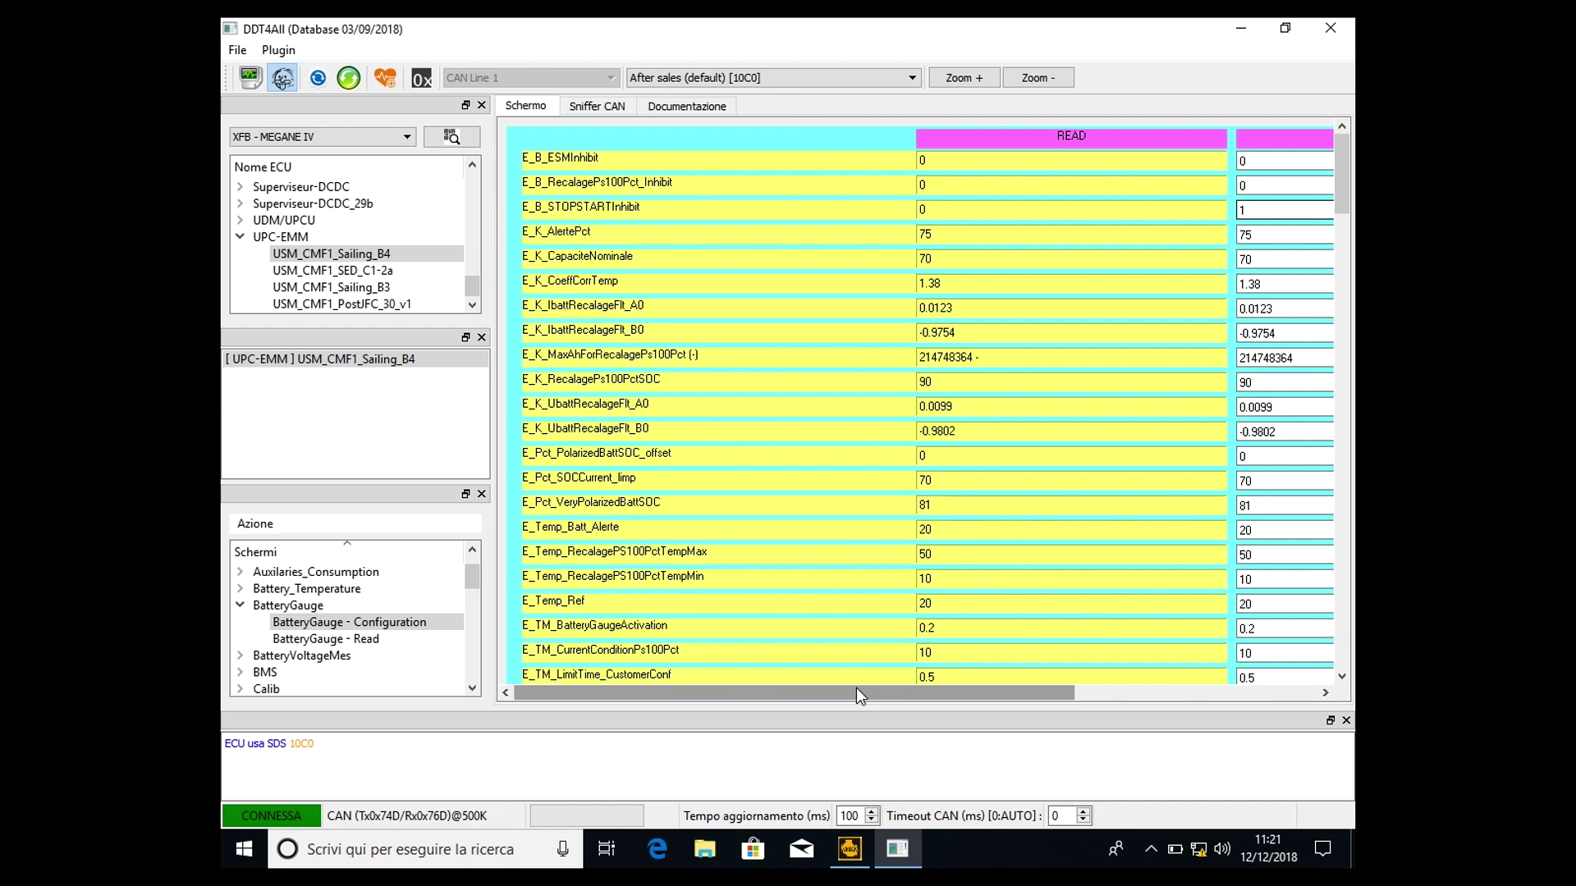
mouse_move(855, 688)
mouse_down()
mouse_move(936, 690)
mouse_move(841, 689)
mouse_up()
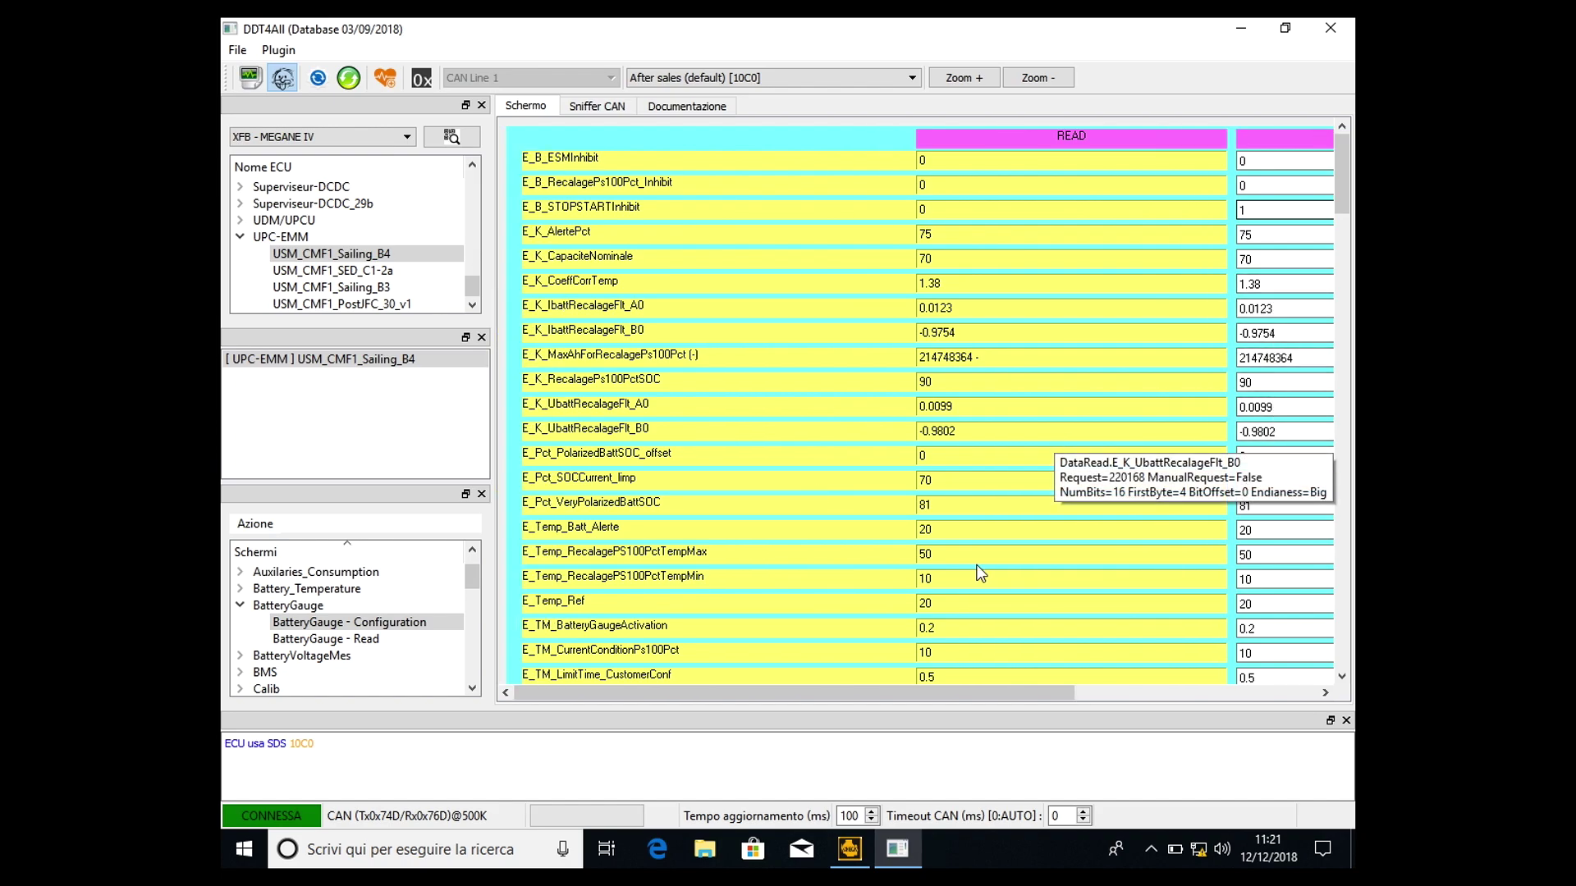
drag(914, 693, 1251, 717)
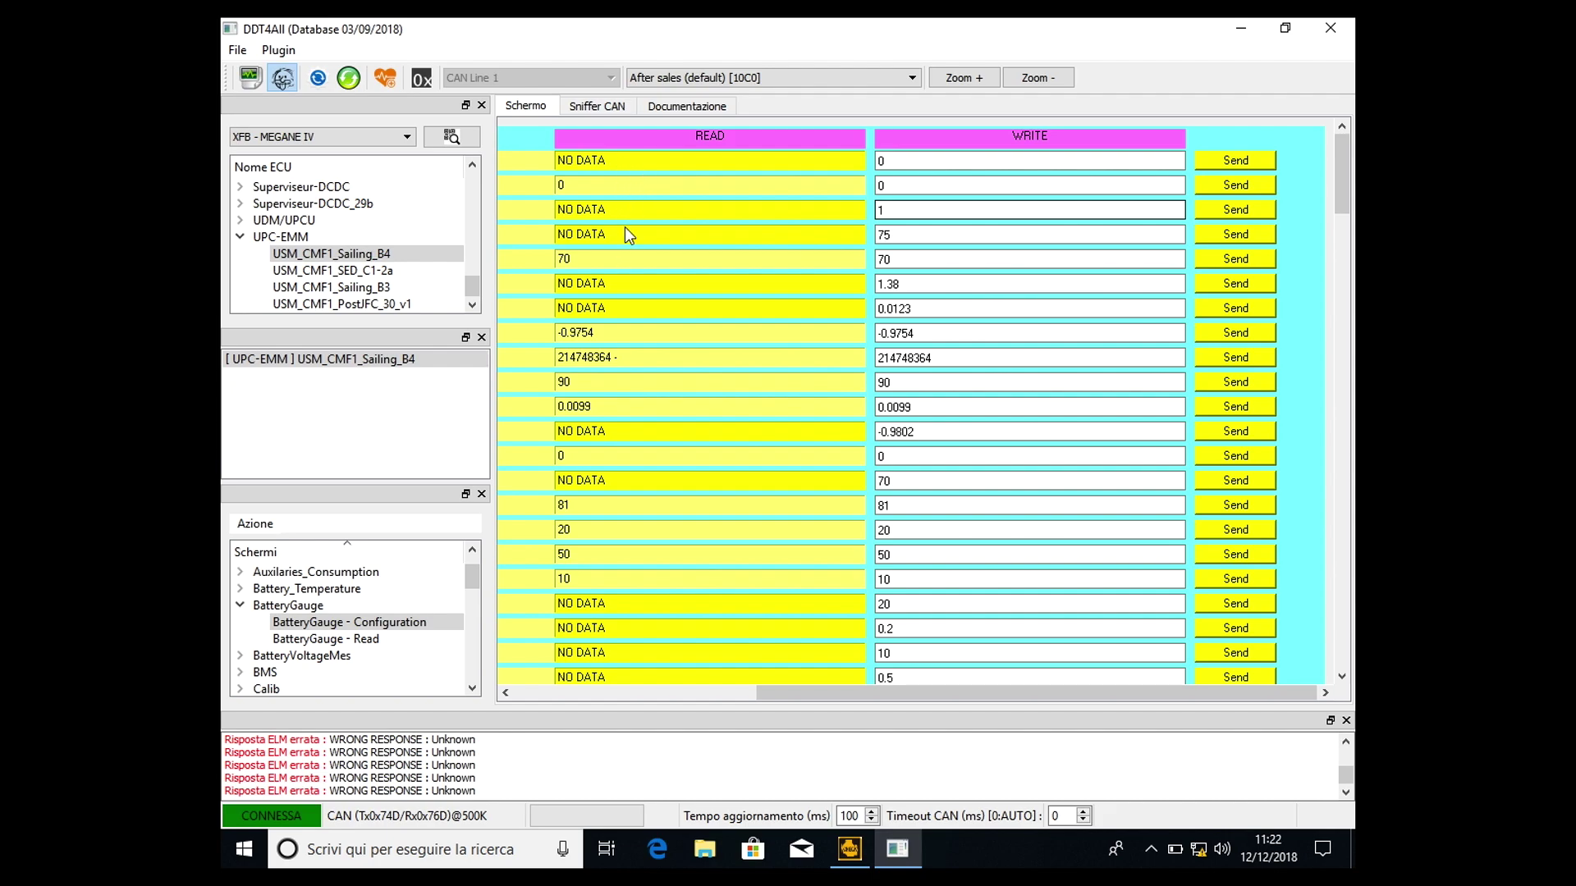
mouse_move(641, 263)
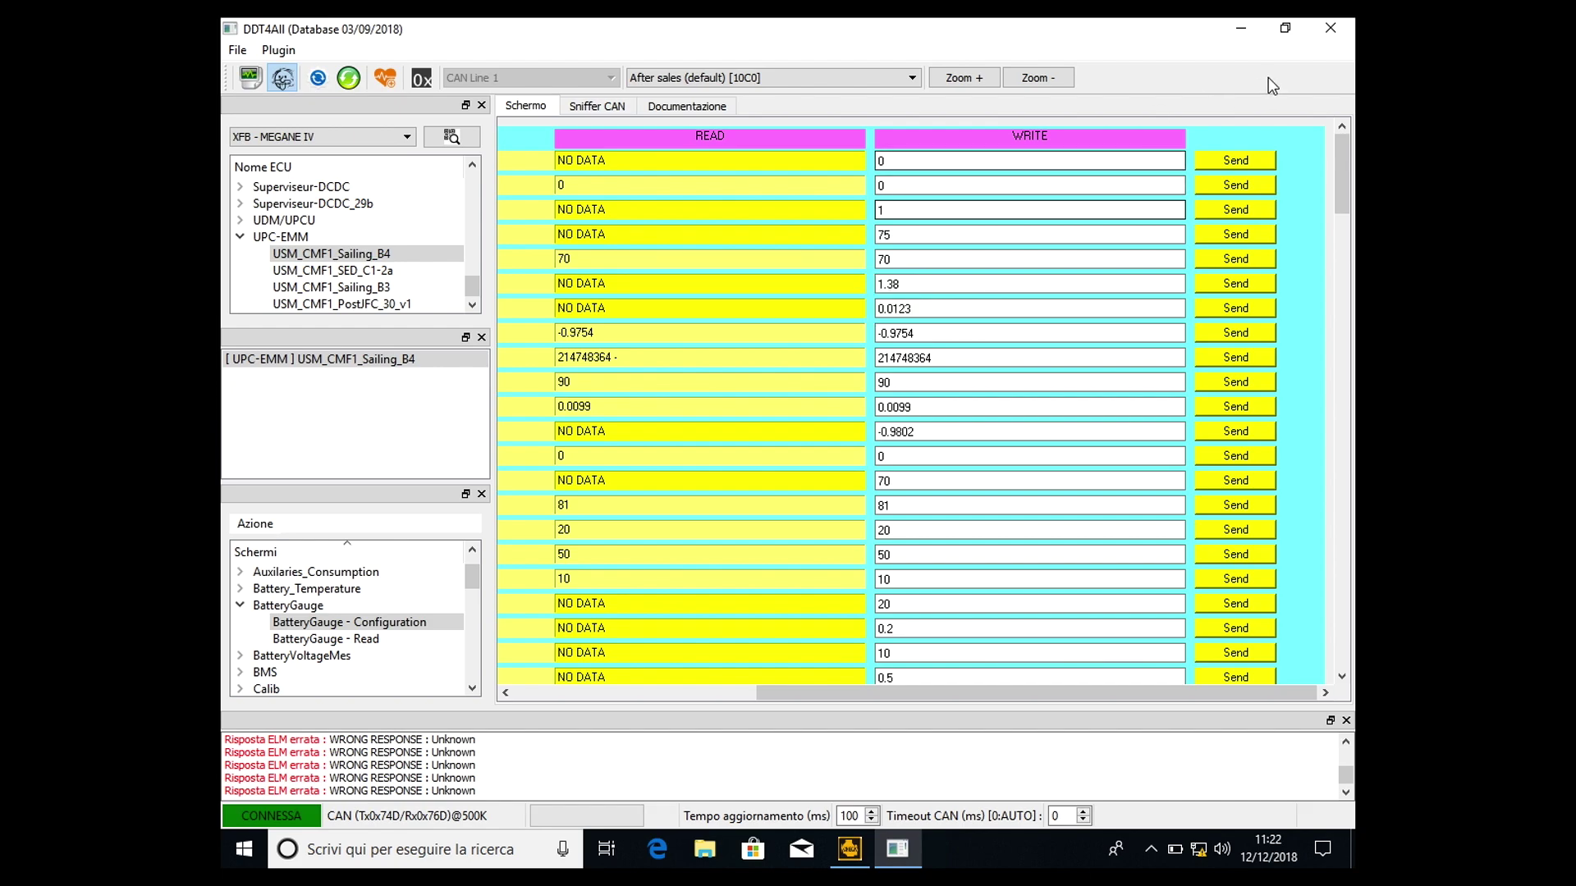
Close DDT4All and its console, reconnect it over Wi-Fi, and maximize the window.
click(1332, 34)
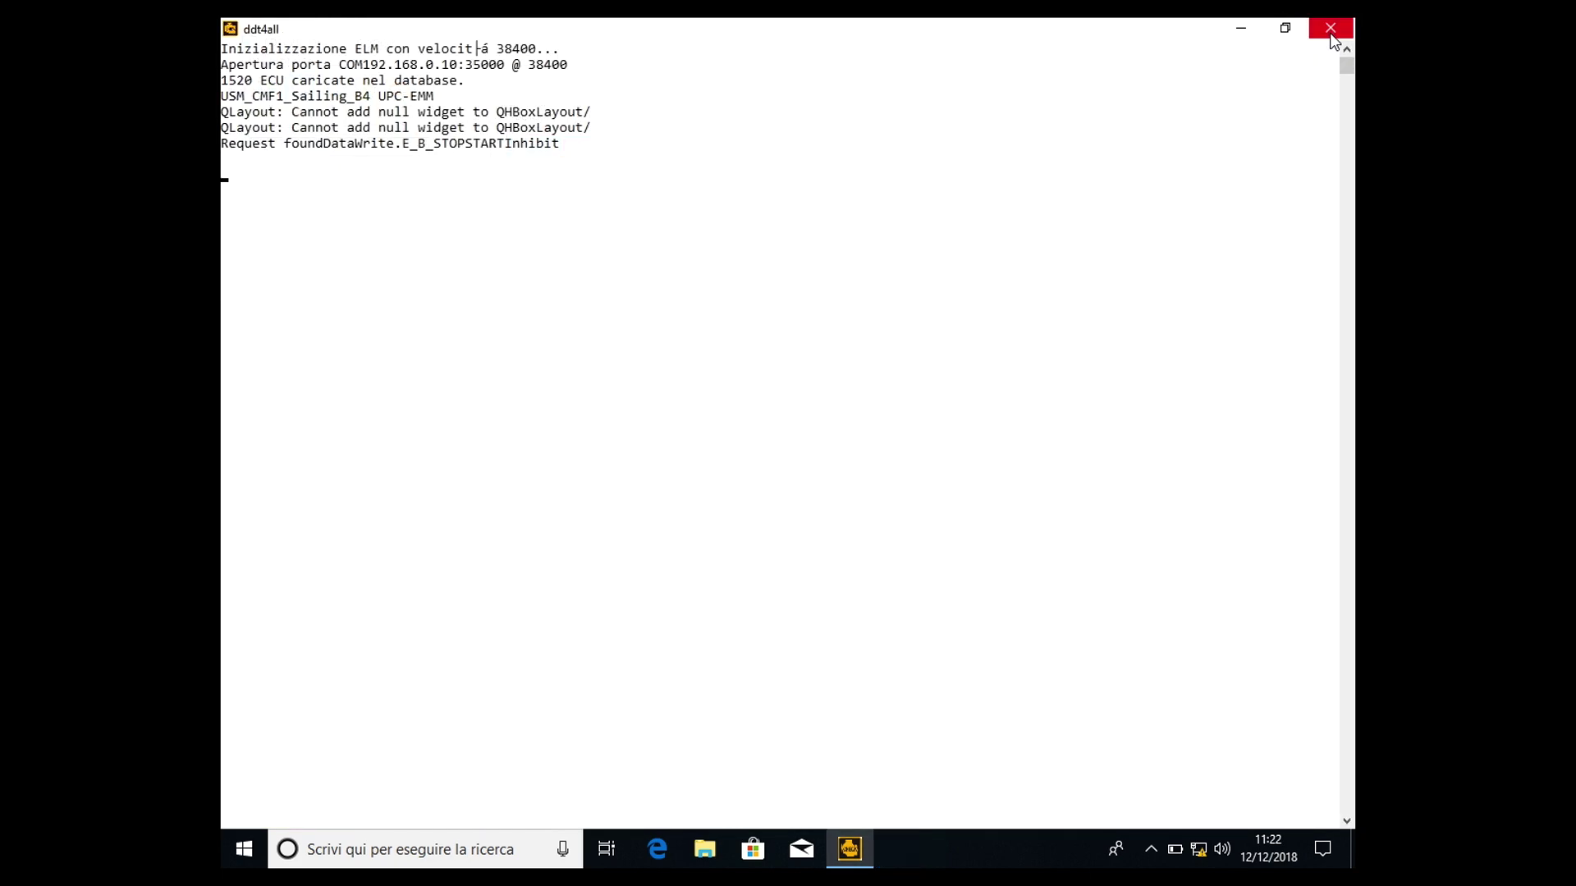
click(1331, 33)
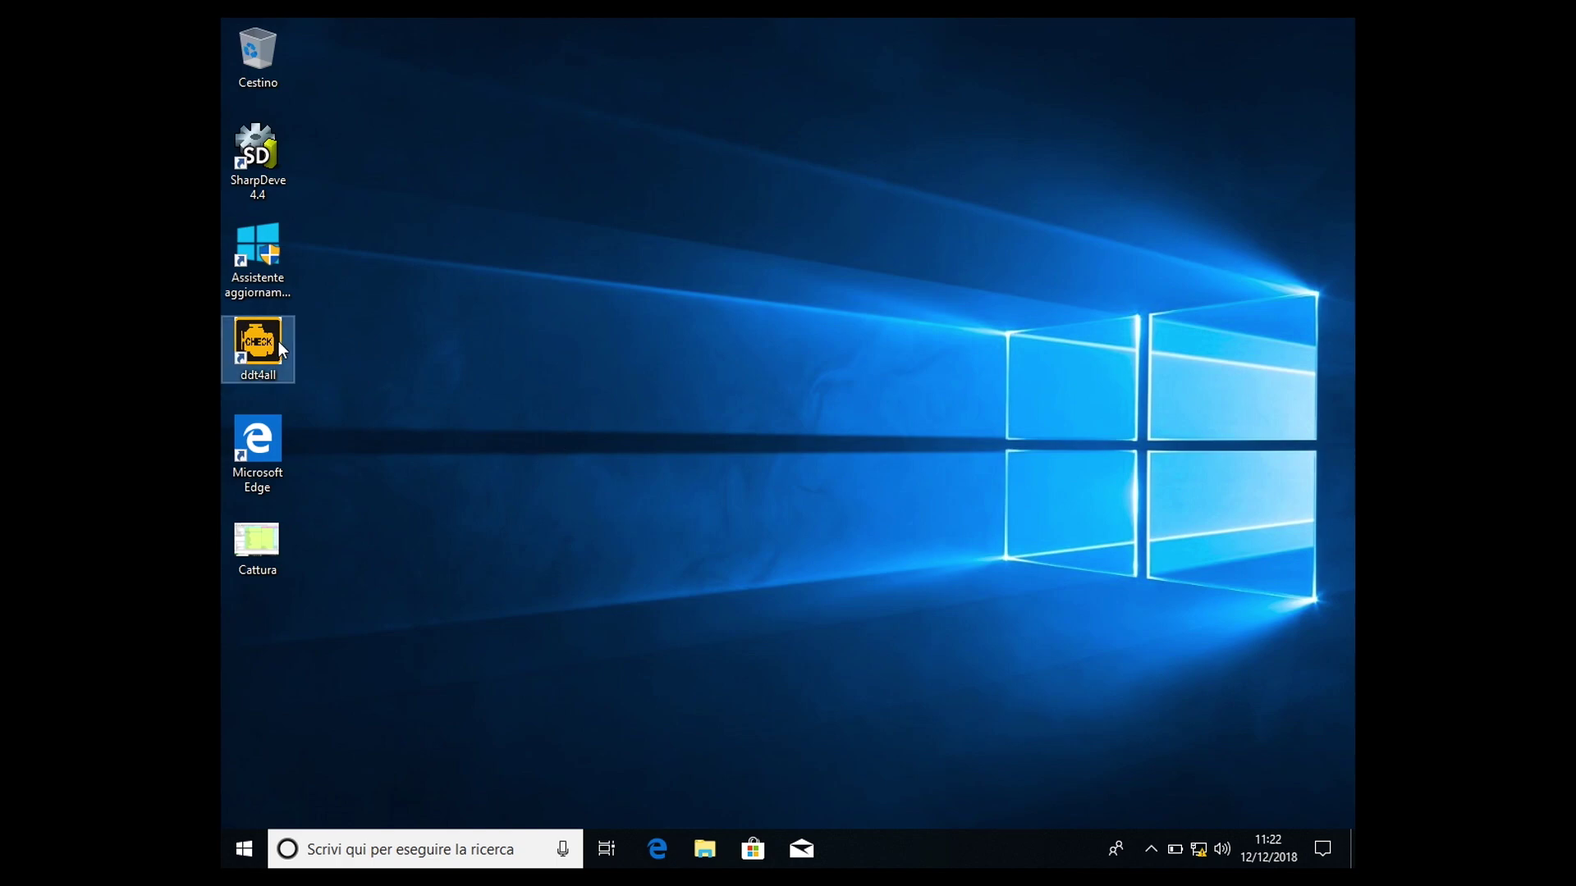
double_click(250, 338)
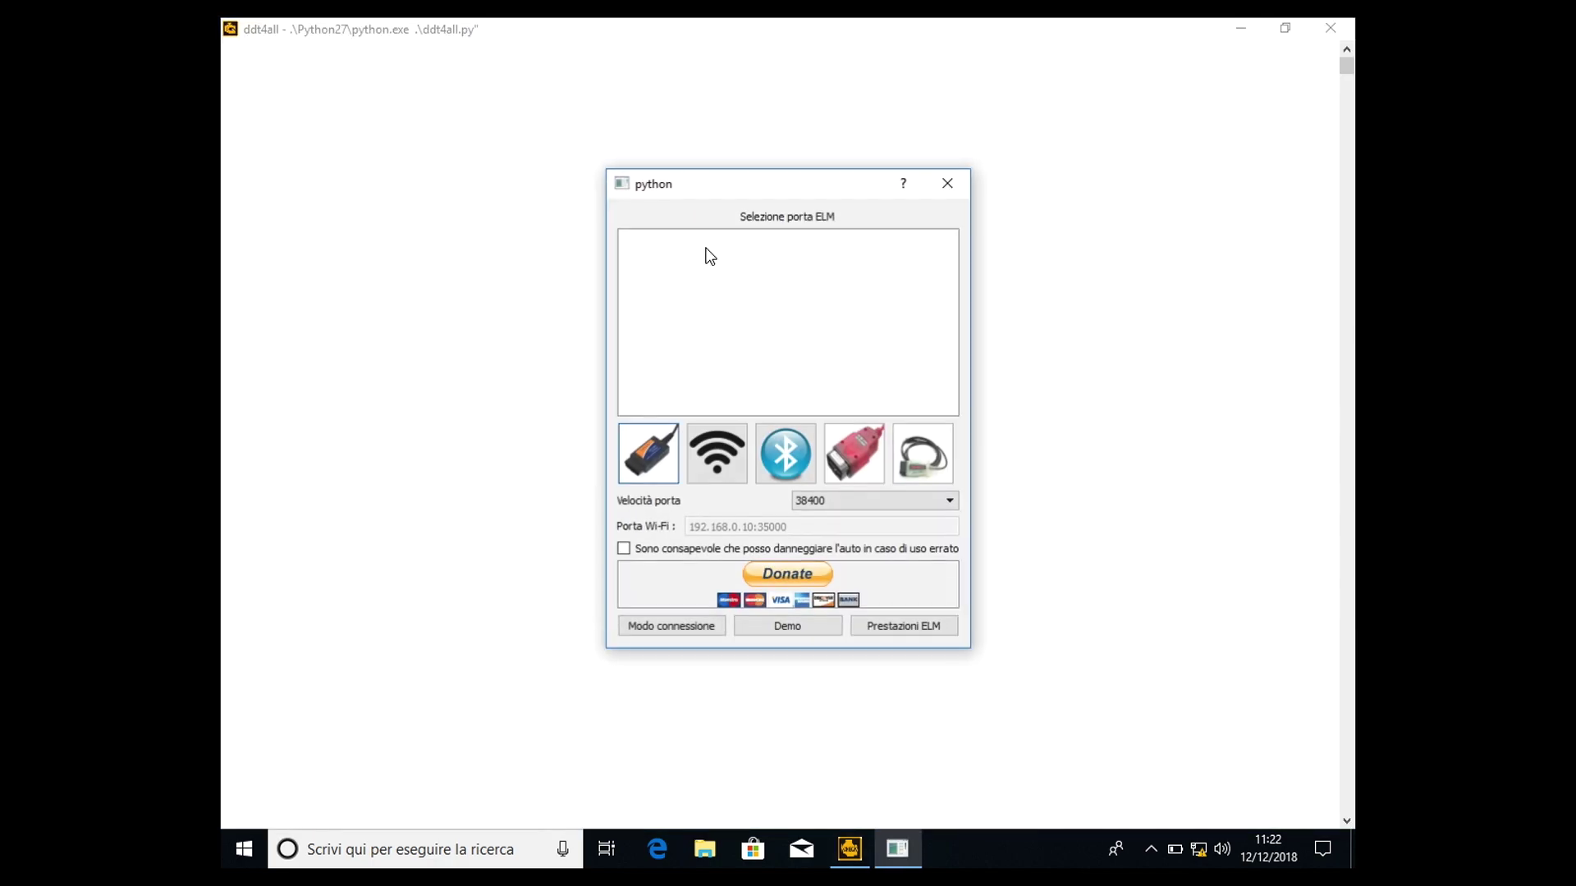
click(734, 463)
click(623, 549)
click(650, 621)
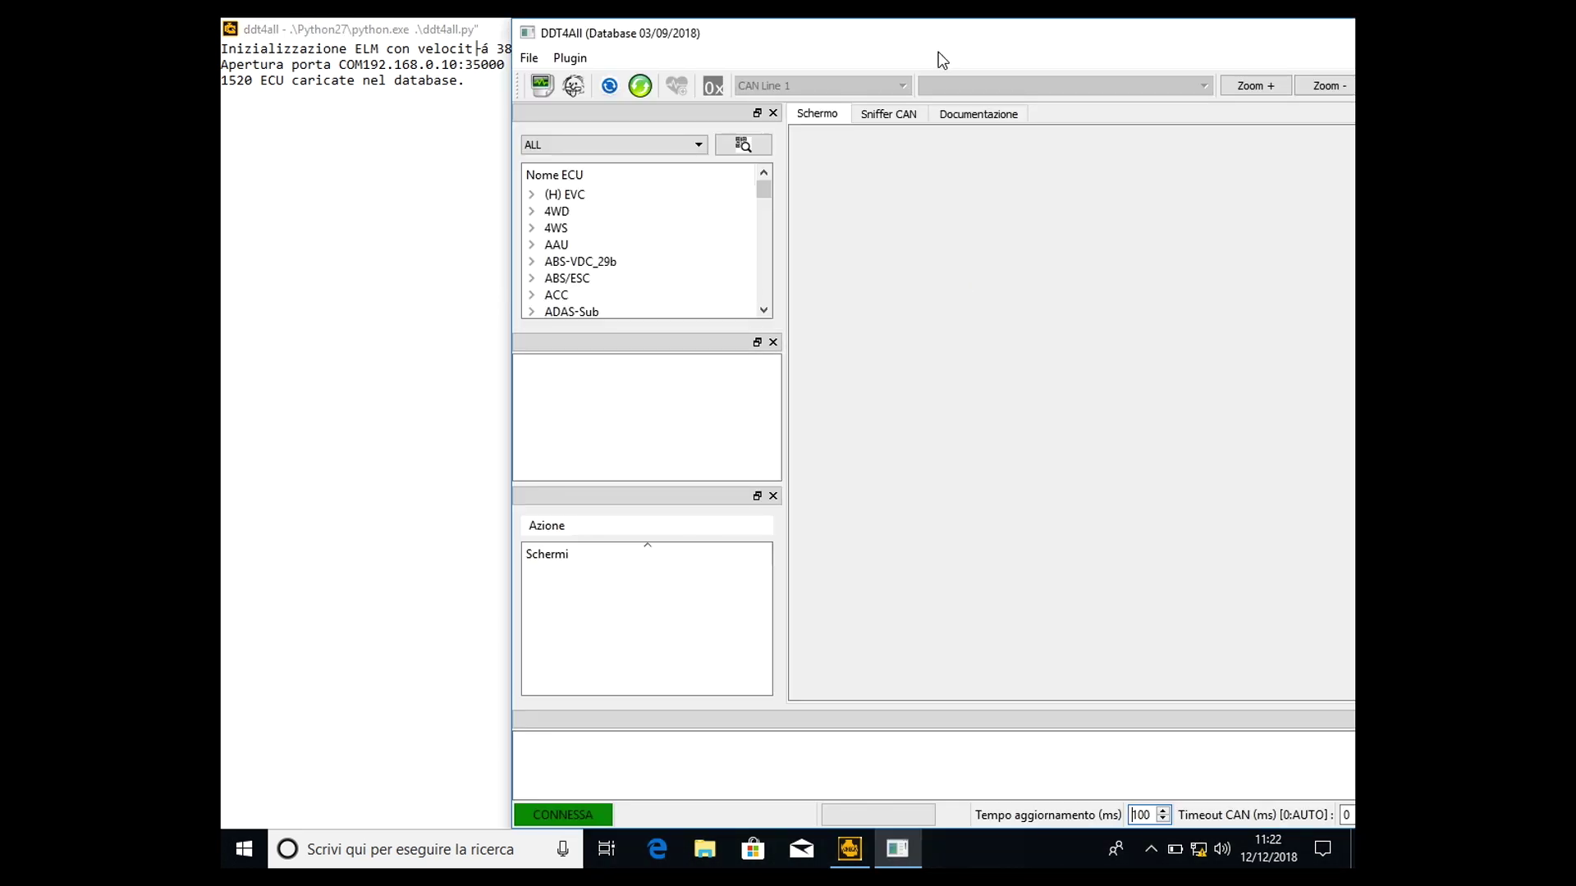
double_click(944, 46)
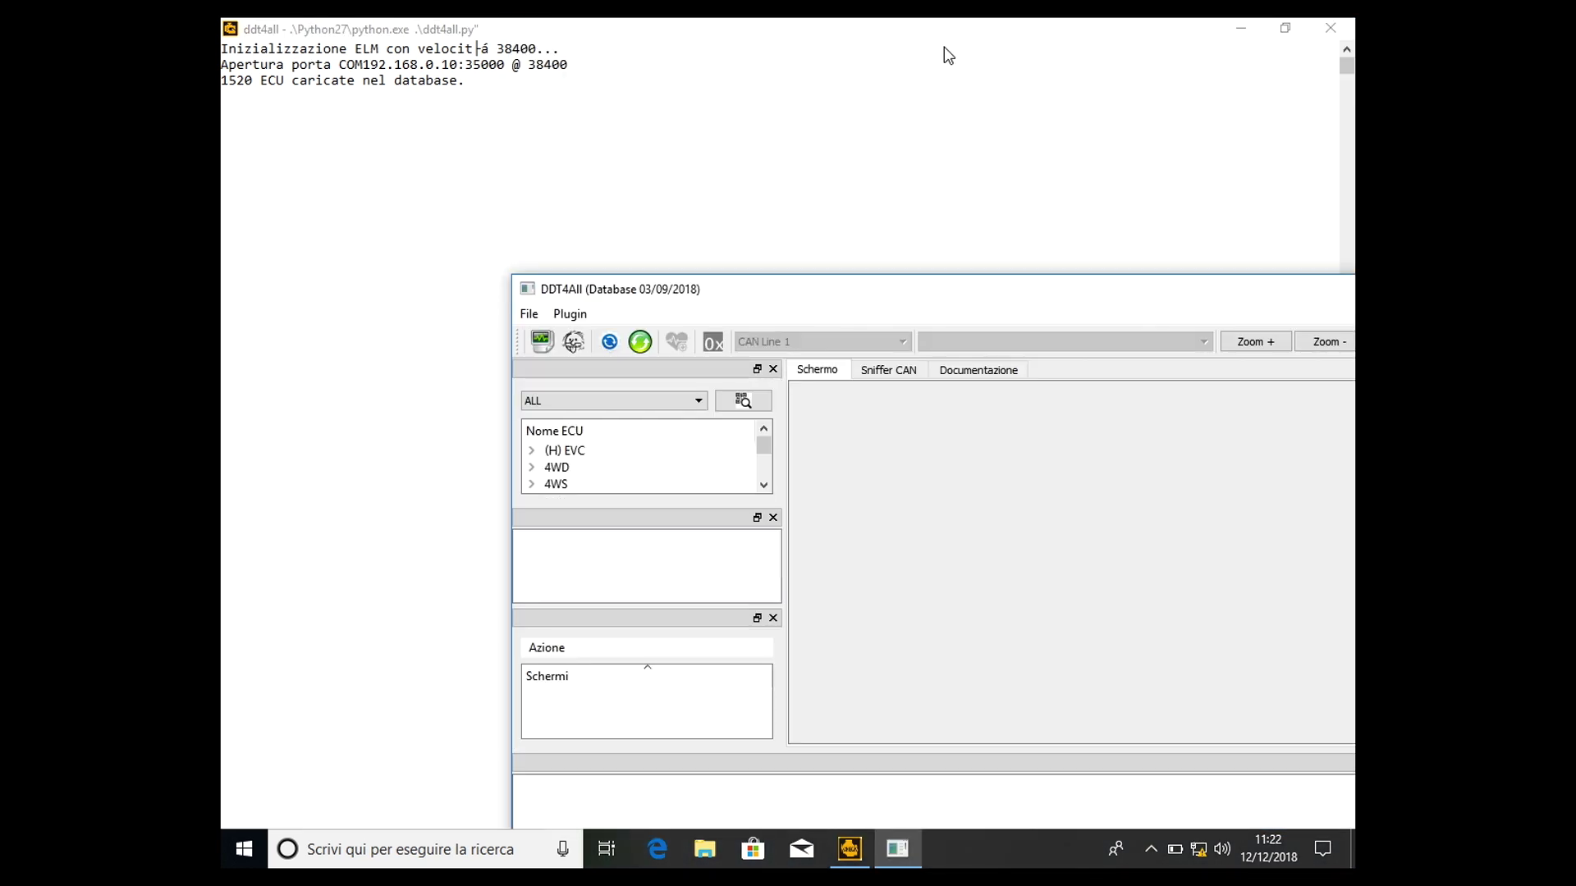
double_click(877, 289)
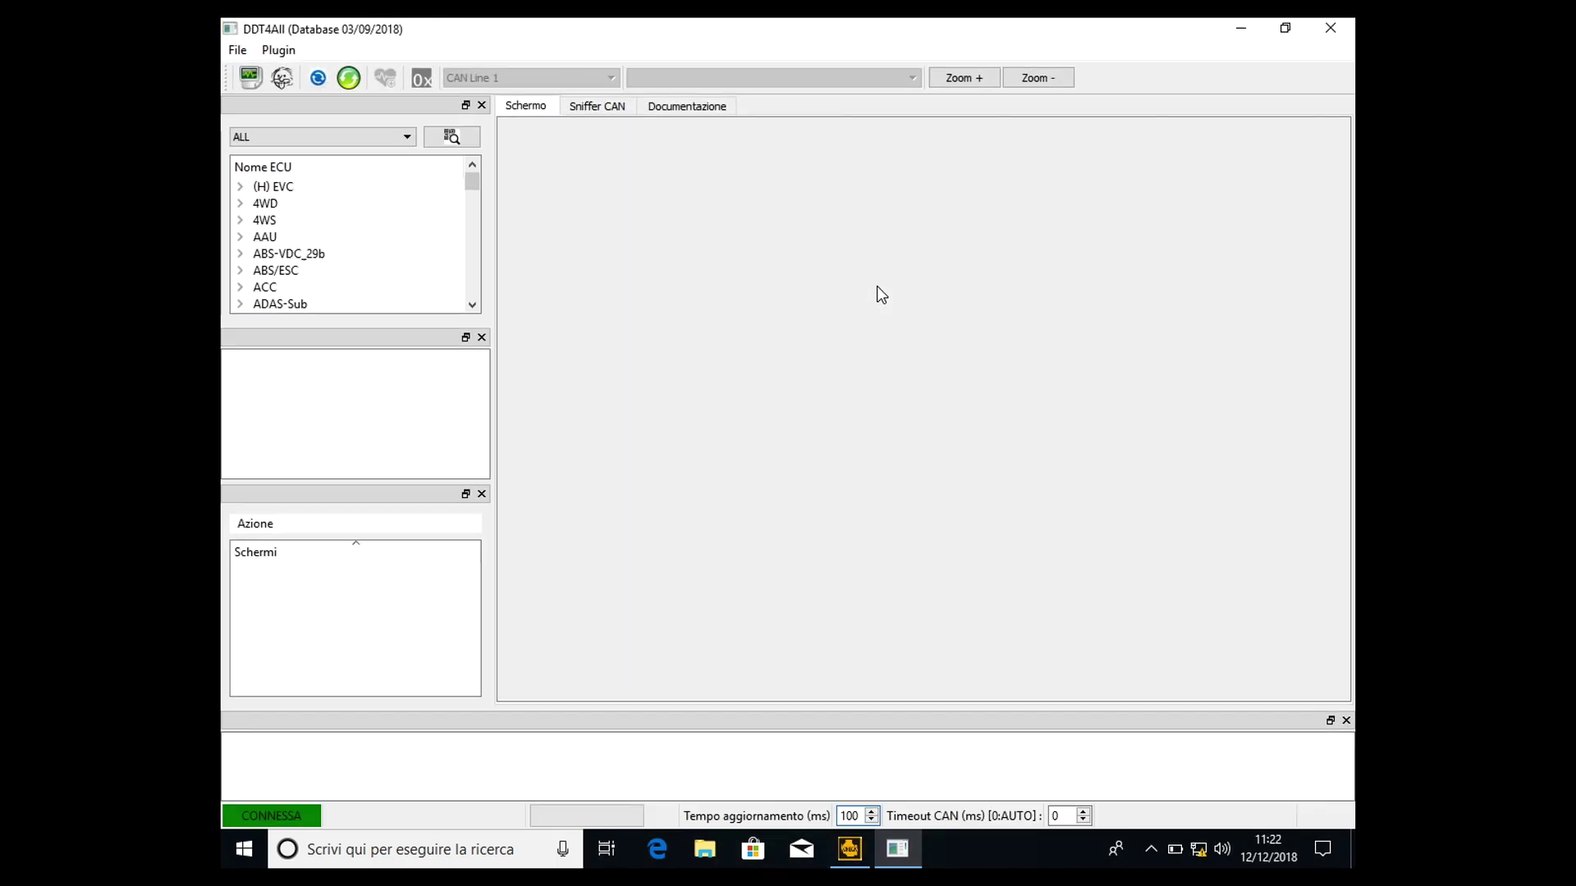
Select XFB - MEGANE IV and load the UPC-EMM USM_CMF1_Sailing_B4 ECU.
click(368, 135)
drag(412, 267, 412, 266)
click(363, 244)
scroll(341, 254, down, 12)
click(329, 303)
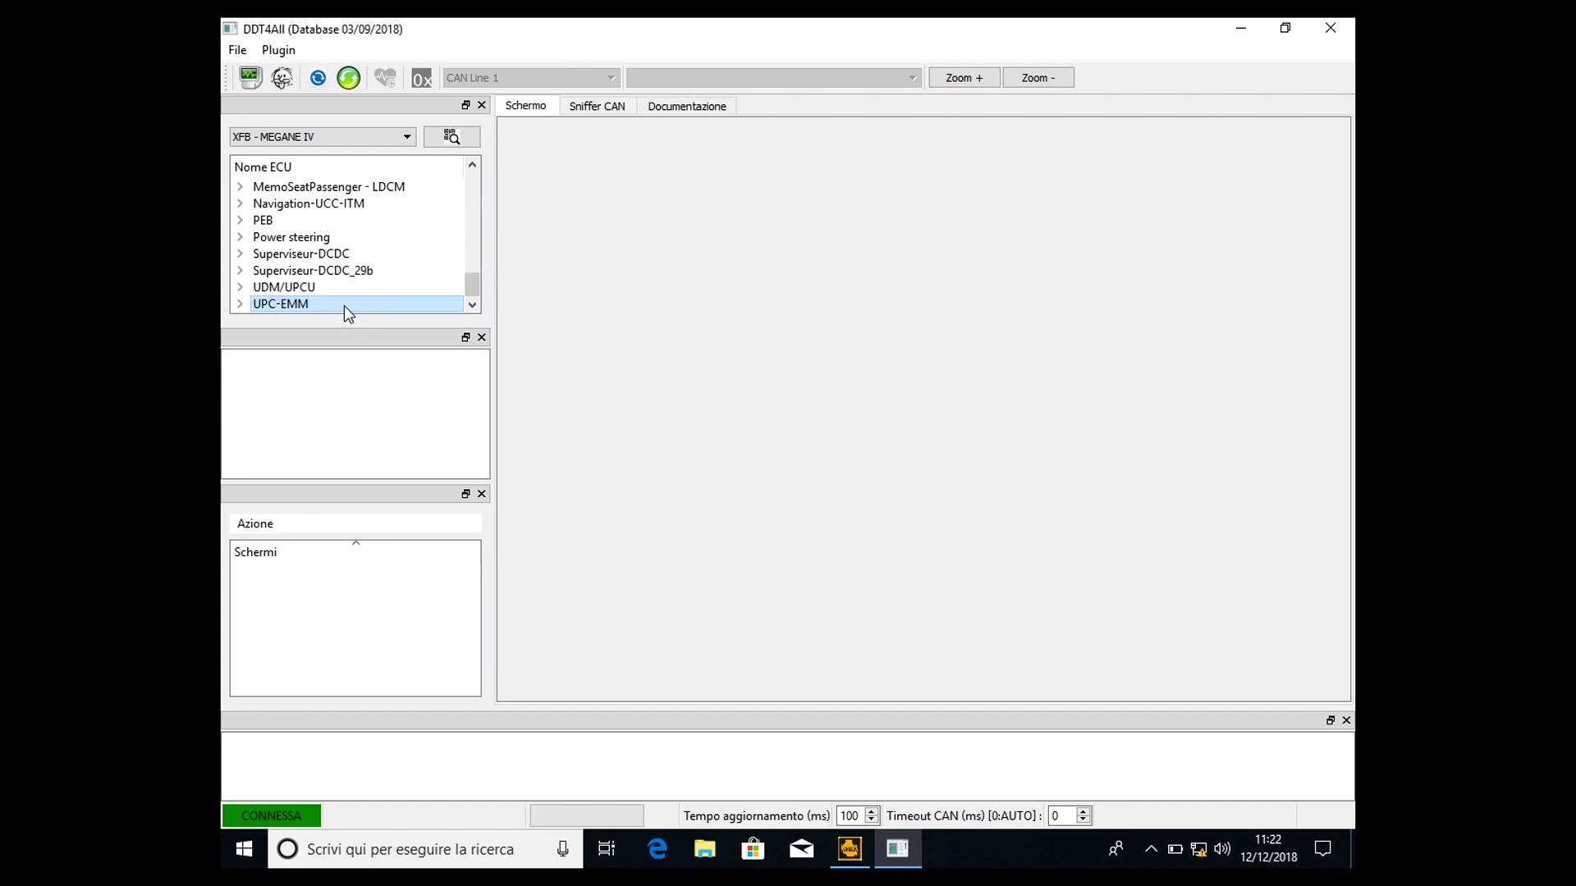
click(241, 304)
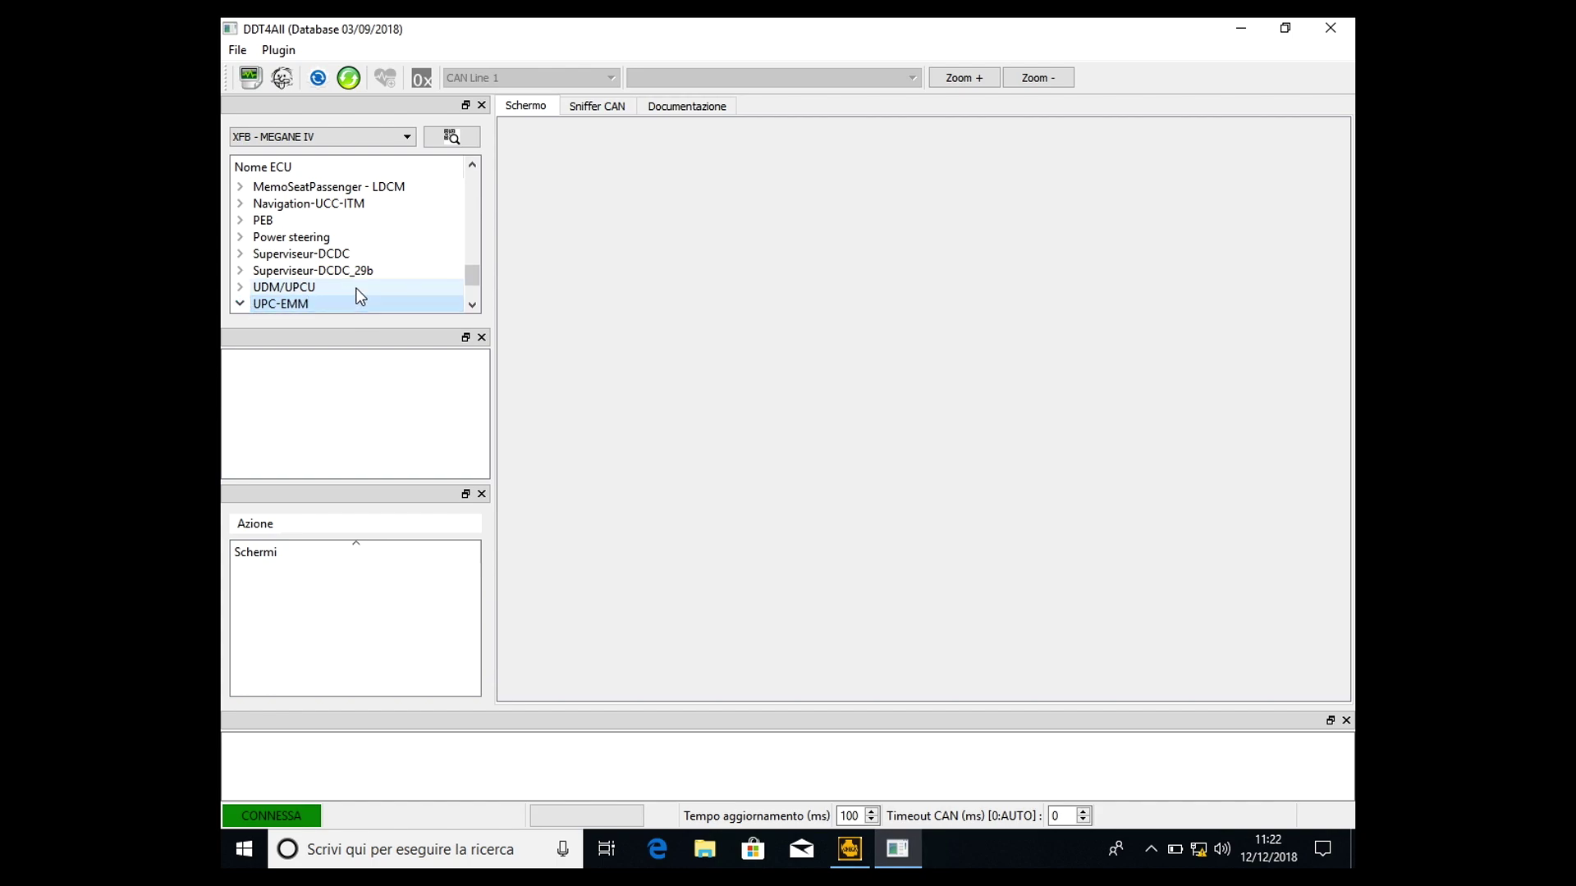
double_click(378, 270)
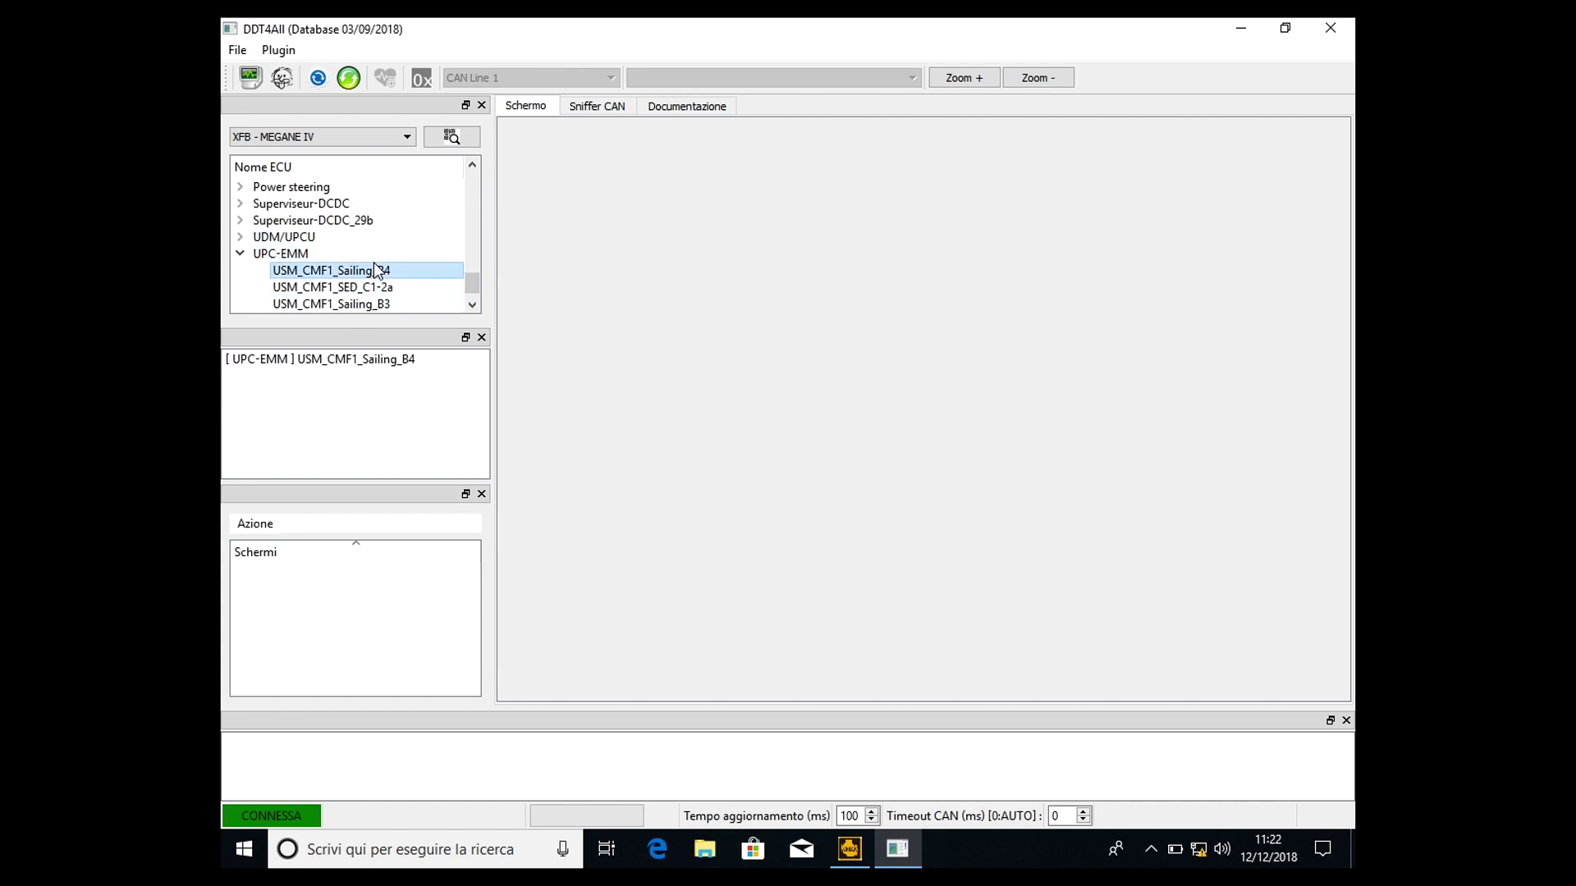
Connect to the ECU and open the BatteryGauge - Configuration screen.
click(369, 361)
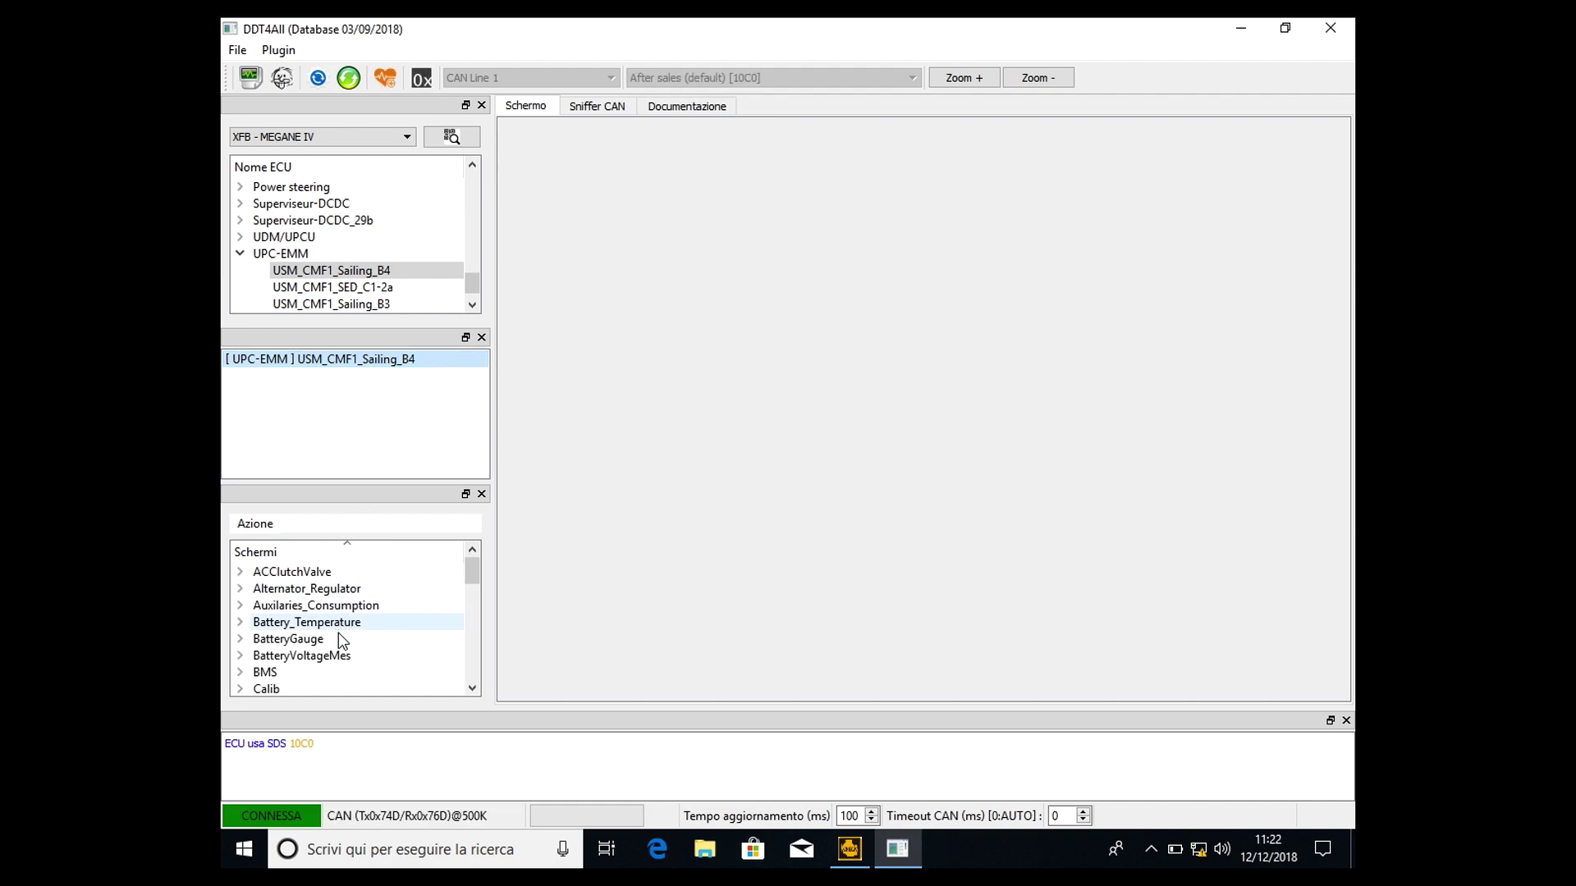
double_click(339, 637)
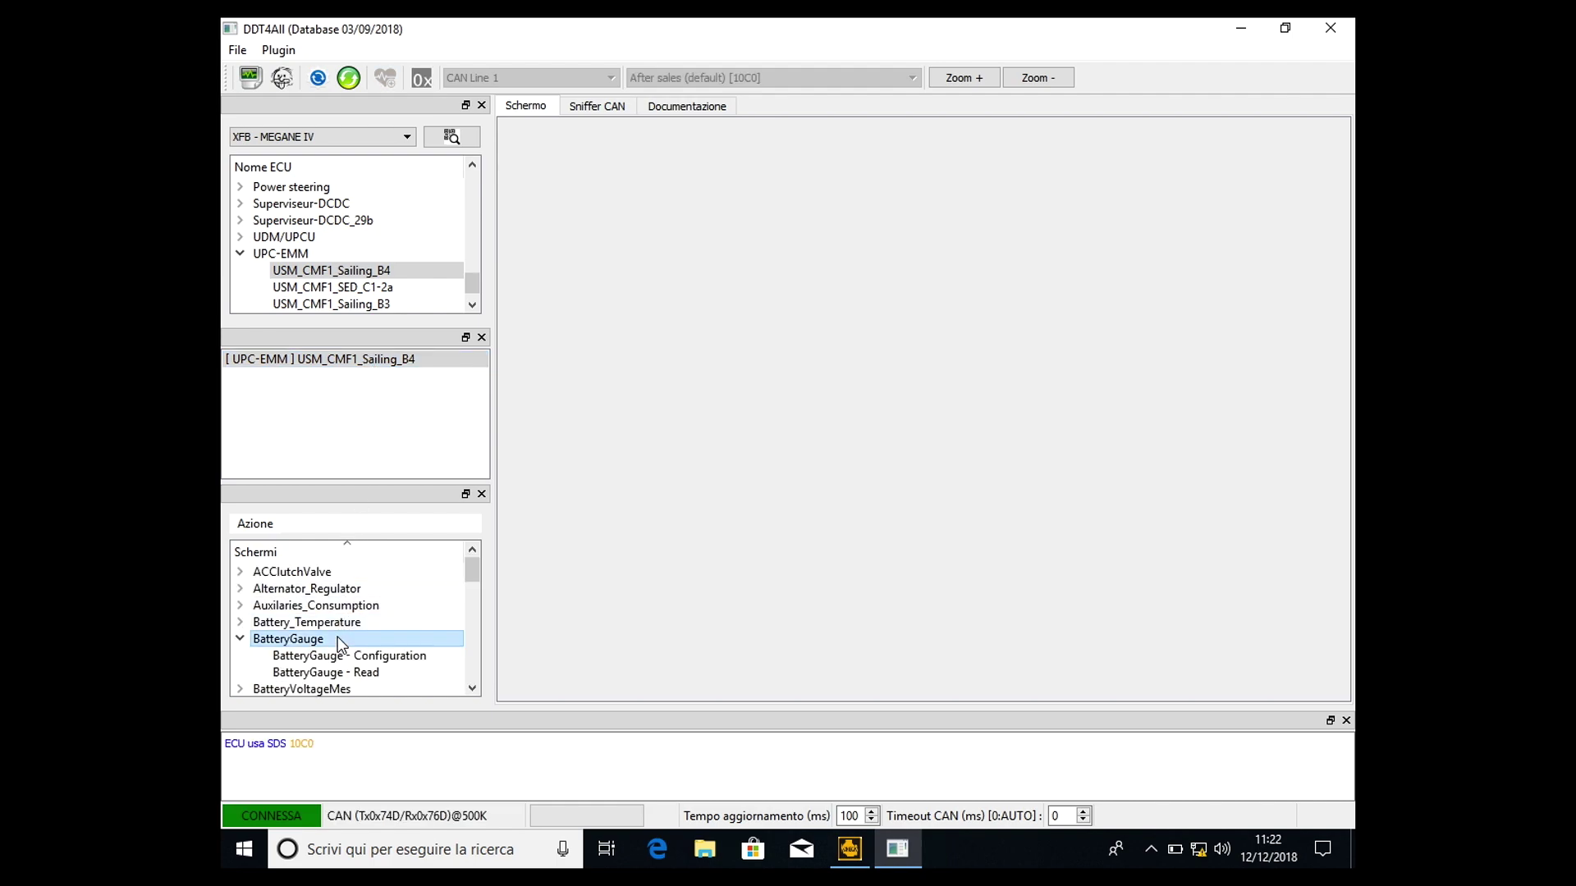
click(367, 656)
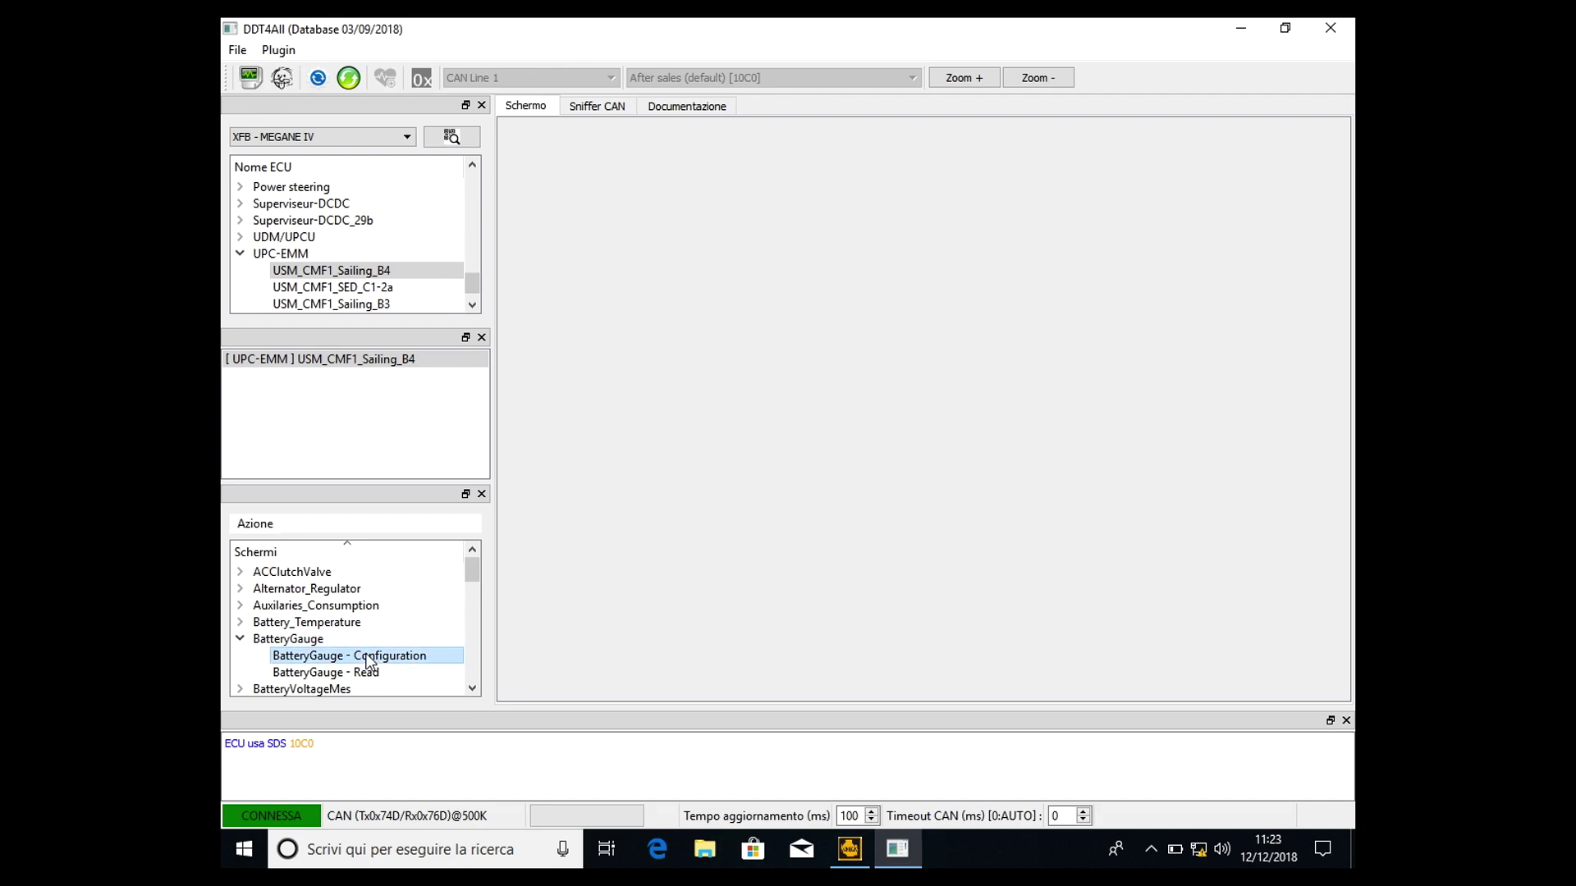
double_click(367, 656)
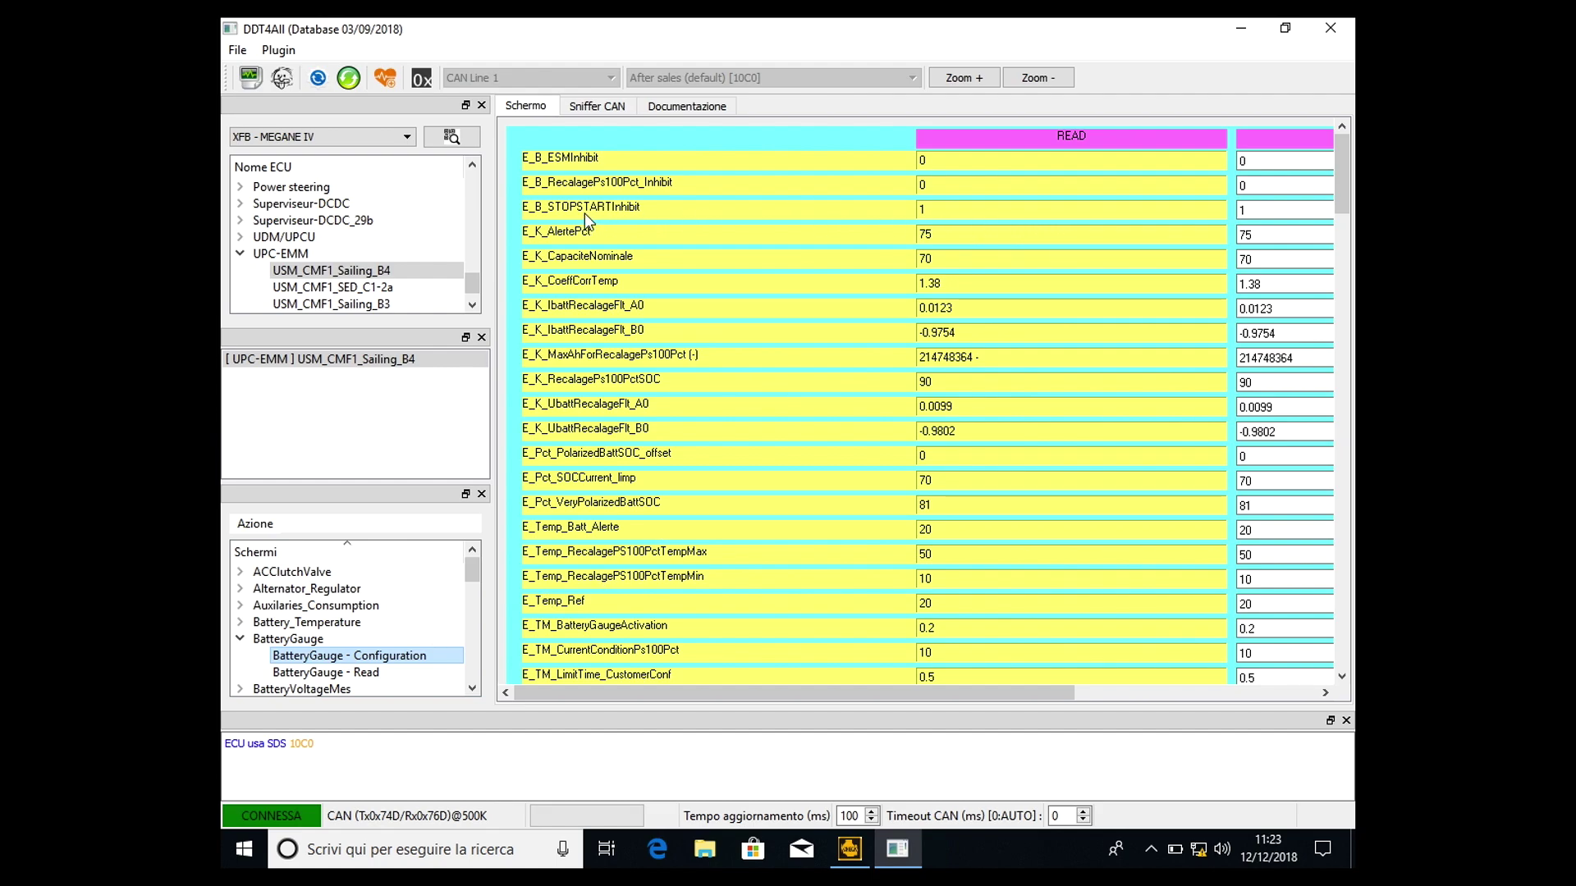
Compare E_B_STOPSTARTInhibit's write field against its read value of 1.
click(1314, 212)
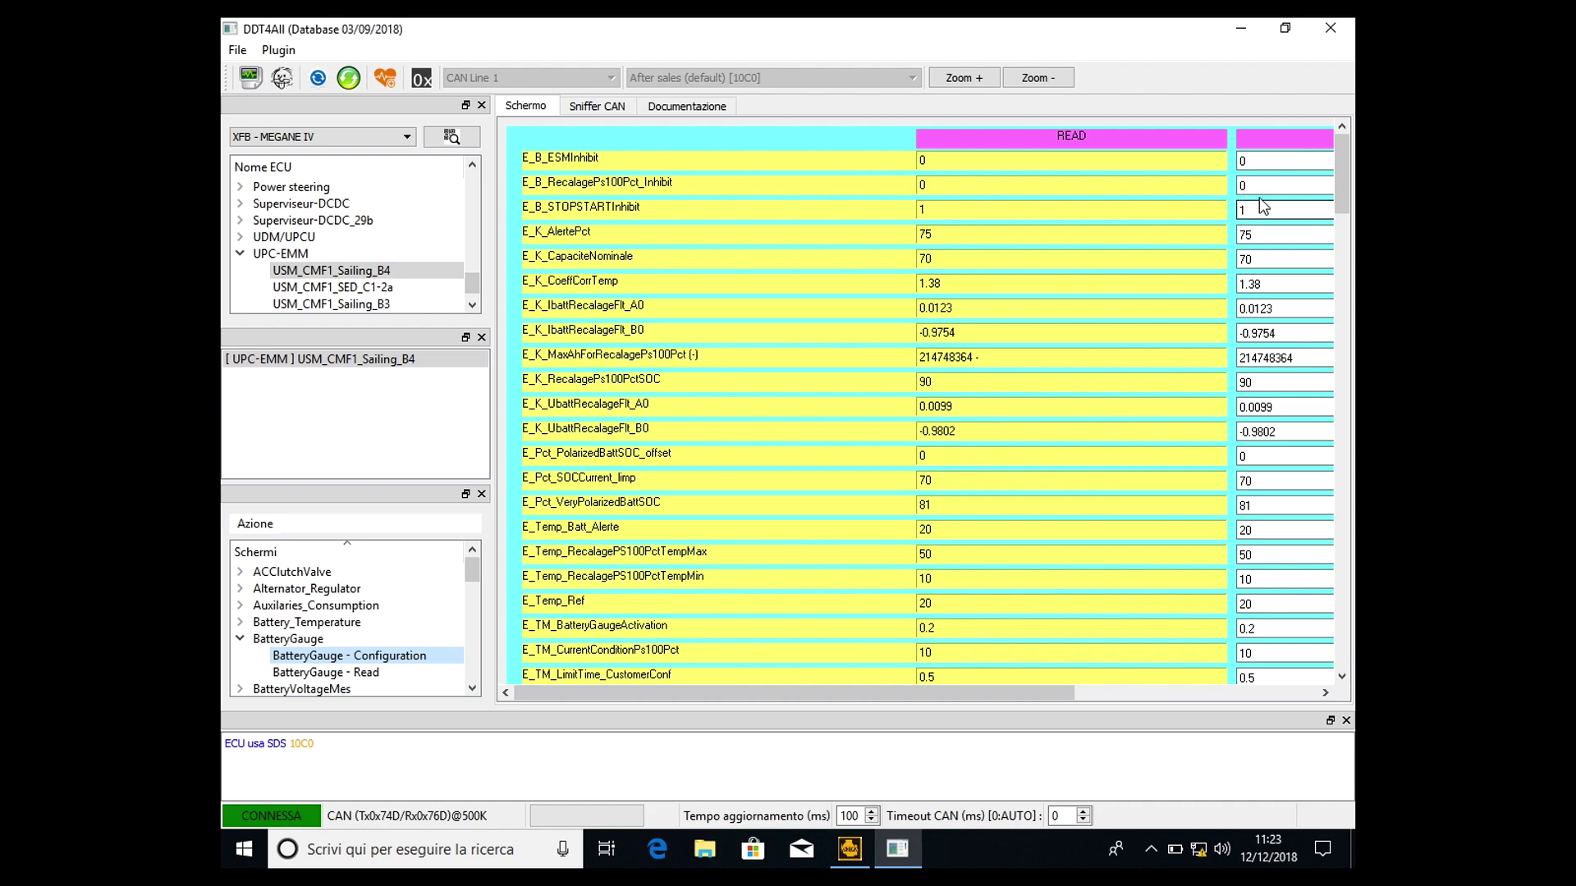